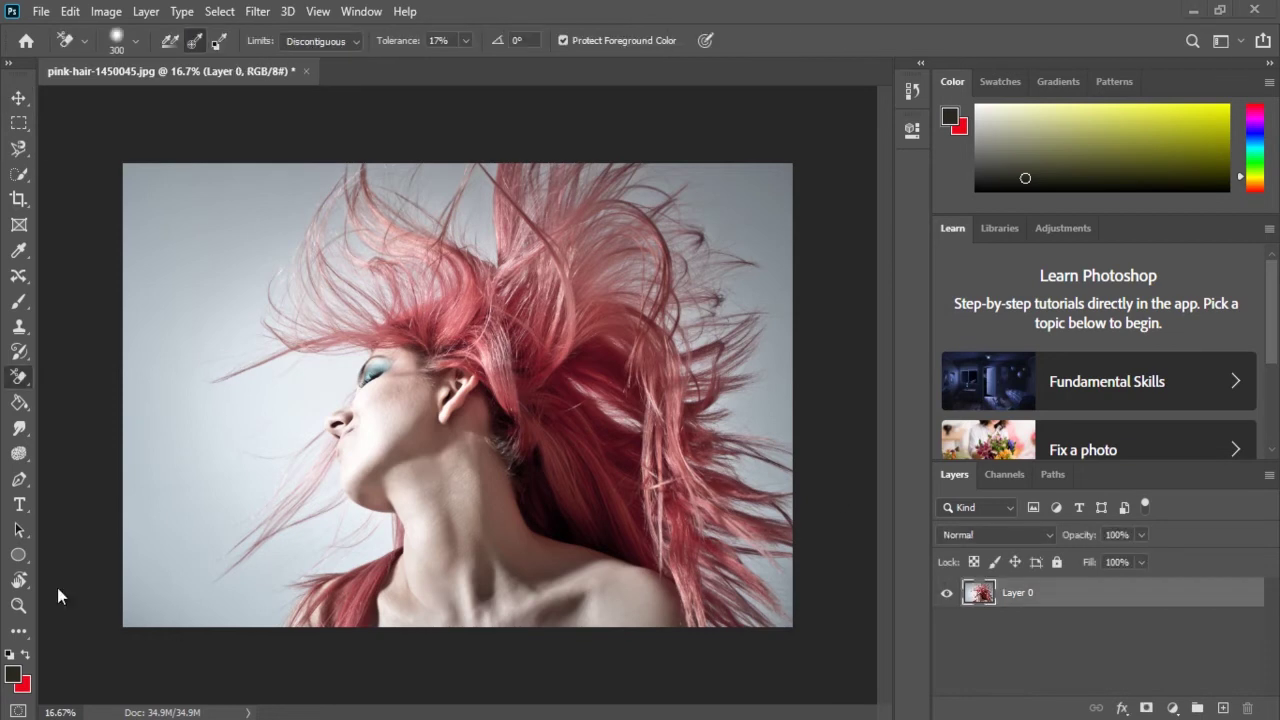
Erase the grey background in the photo's lower-left corner with the Background Eraser Tool
right_click(20, 380)
left_click(95, 395)
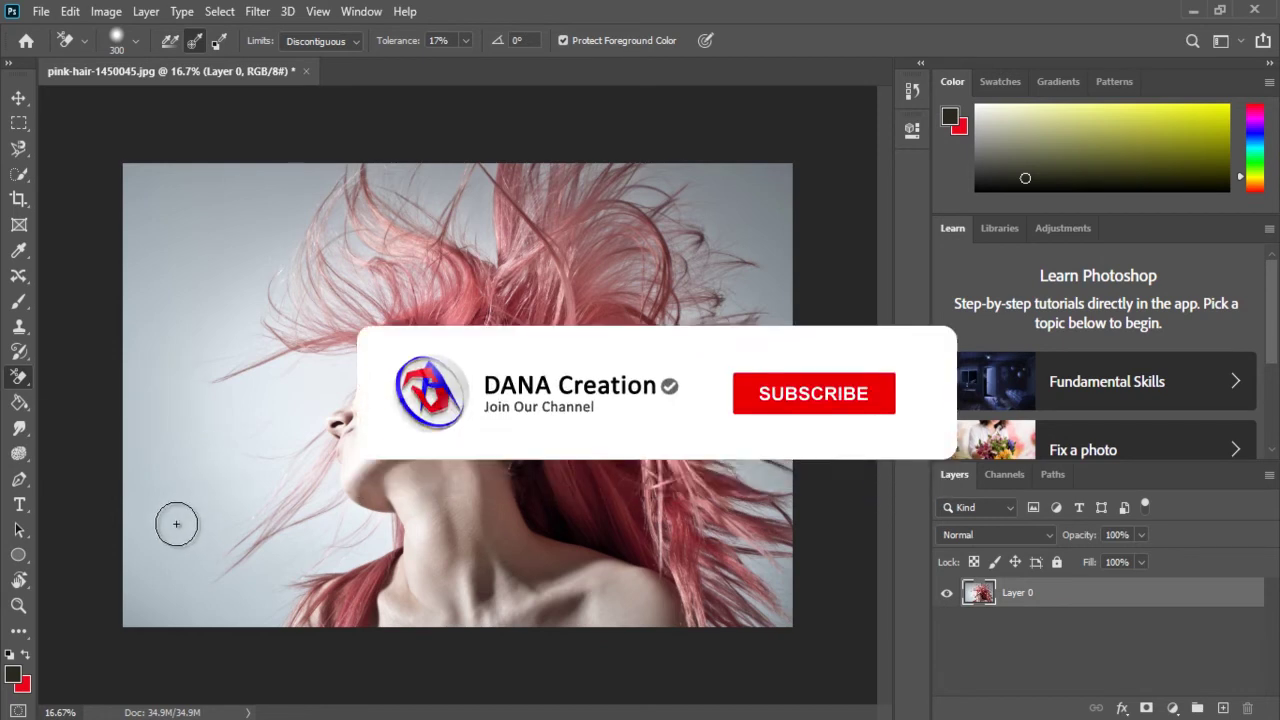
mouse_move(143, 606)
left_mouse_down()
mouse_move(163, 580)
mouse_move(151, 574)
mouse_move(153, 618)
left_mouse_up()
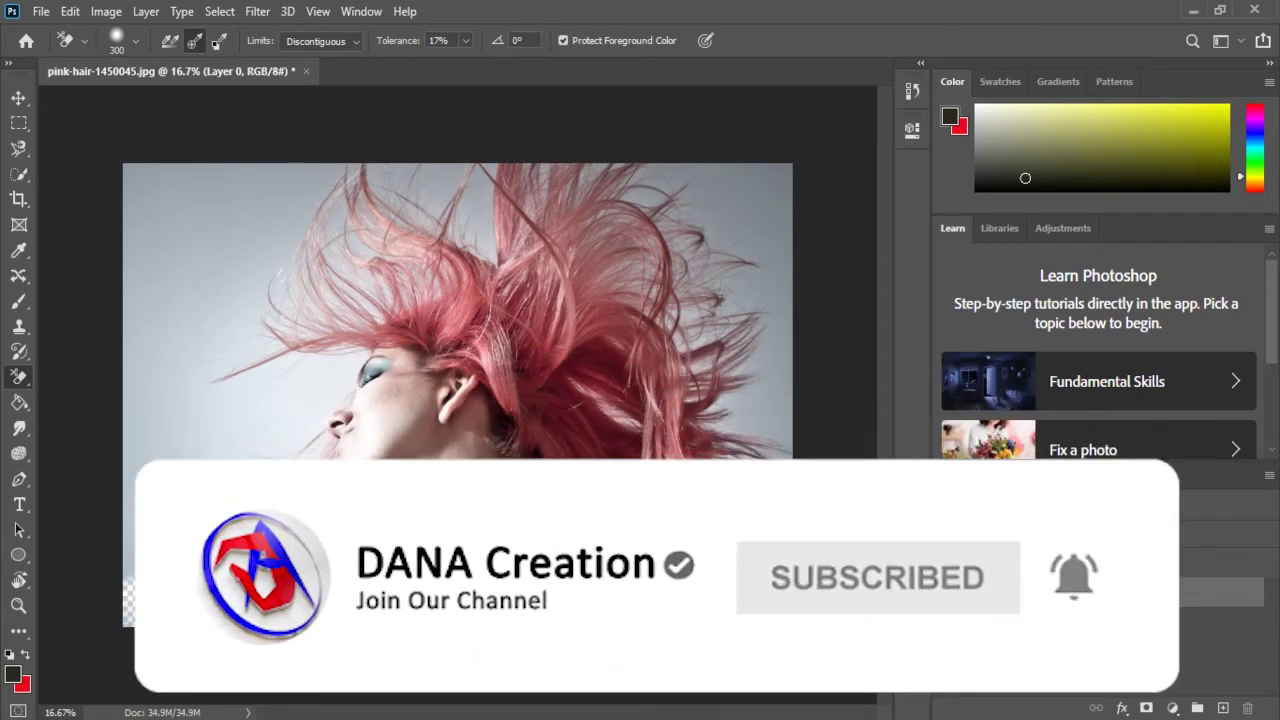
mouse_move(251, 586)
left_mouse_down()
mouse_move(289, 560)
mouse_move(230, 592)
mouse_move(132, 583)
left_mouse_up()
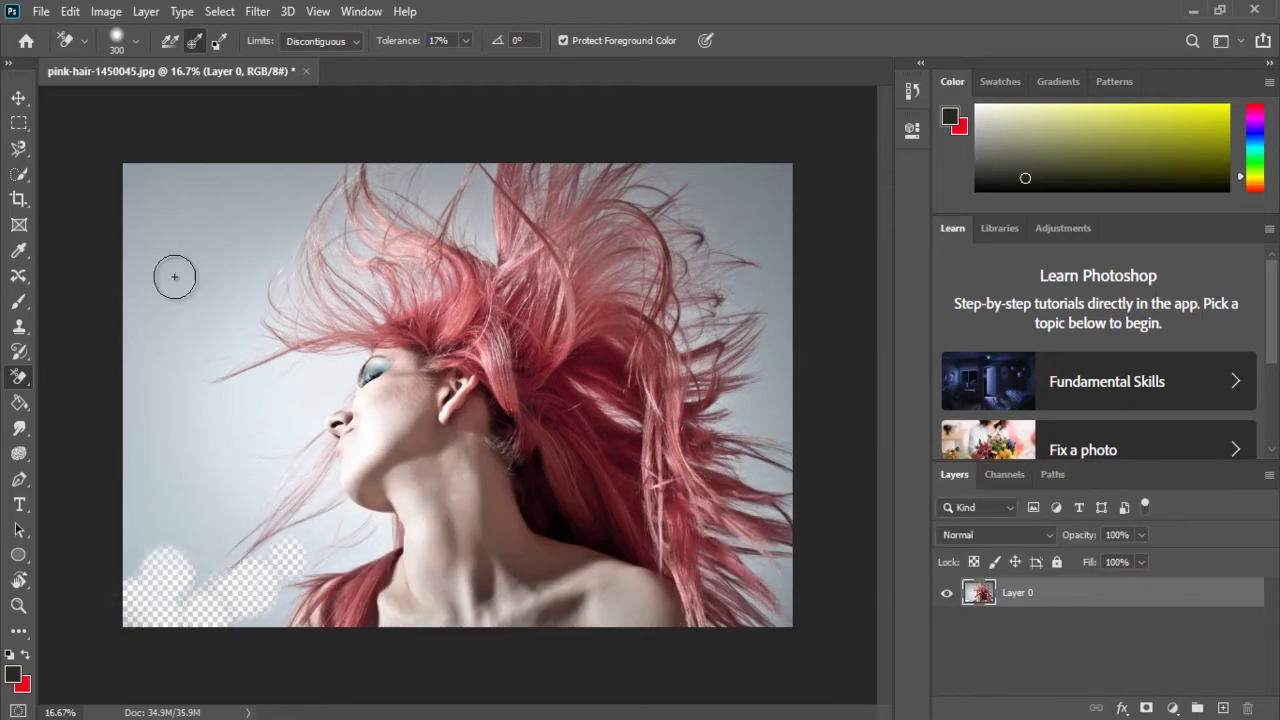
Erase the background around the woman's face, shoulder and flying hair, using the 300 px Background Eraser at 17% tolerance
left_click(137, 40)
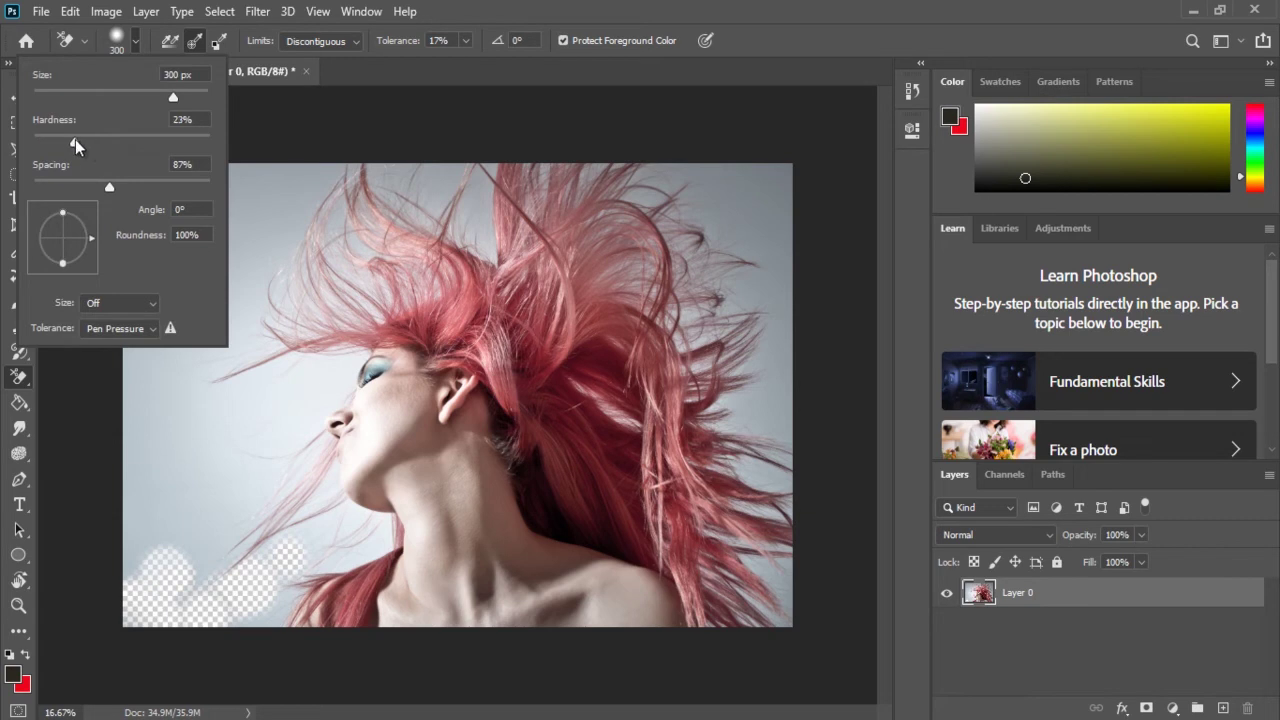
left_click(206, 460)
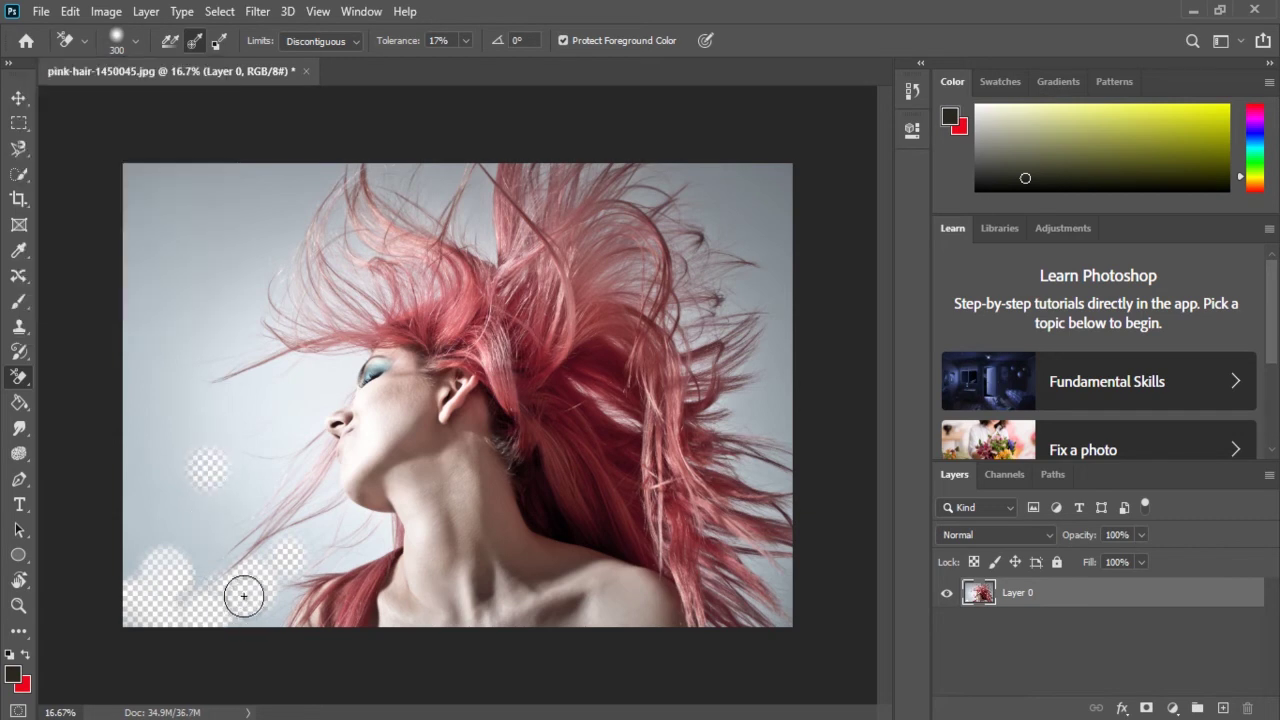
mouse_move(244, 599)
left_mouse_down()
mouse_move(271, 600)
mouse_move(233, 634)
left_mouse_up()
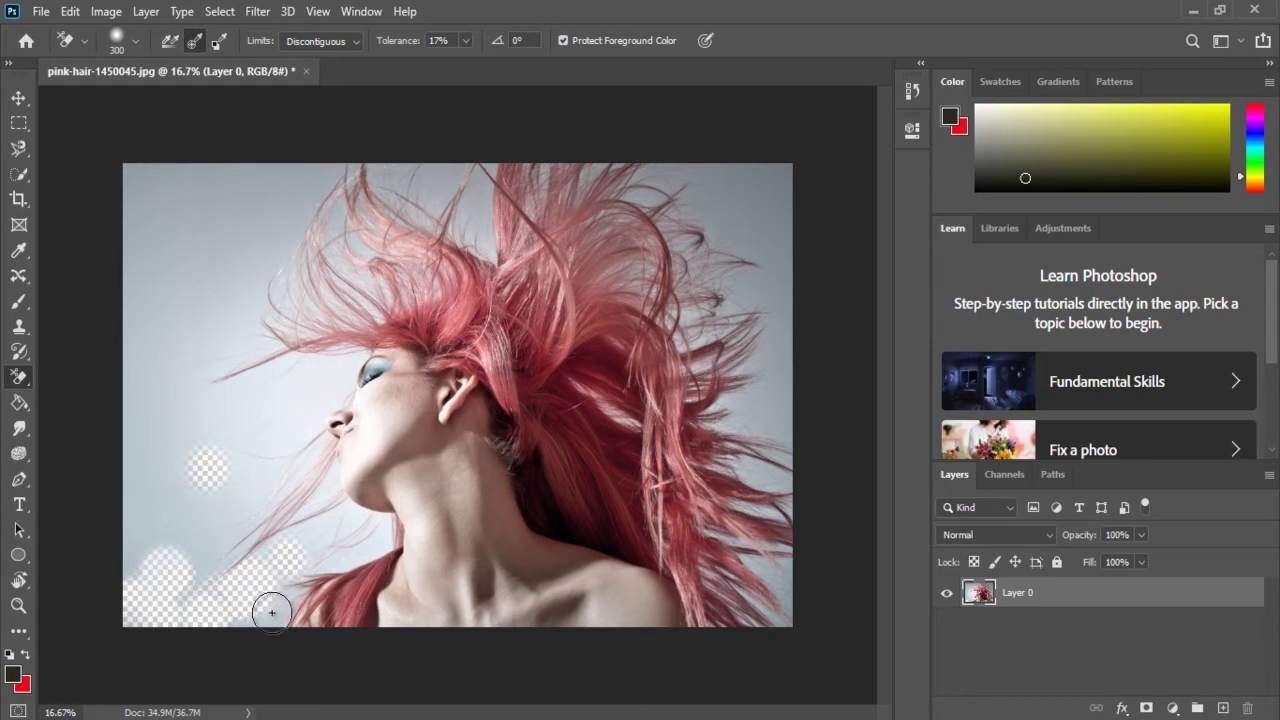
mouse_move(240, 605)
left_mouse_down()
mouse_move(267, 574)
mouse_move(372, 544)
mouse_move(293, 571)
mouse_move(344, 518)
mouse_move(325, 527)
mouse_move(270, 559)
mouse_move(353, 527)
mouse_move(375, 527)
mouse_move(370, 550)
mouse_move(264, 572)
mouse_move(377, 531)
mouse_move(255, 548)
mouse_move(187, 593)
mouse_move(187, 579)
mouse_move(257, 531)
mouse_move(208, 561)
mouse_move(236, 502)
mouse_move(170, 606)
mouse_move(262, 519)
mouse_move(320, 524)
mouse_move(299, 513)
mouse_move(326, 479)
mouse_move(282, 513)
mouse_move(312, 494)
mouse_move(265, 549)
mouse_move(287, 471)
mouse_move(313, 447)
mouse_move(184, 459)
mouse_move(245, 463)
mouse_move(294, 421)
mouse_move(184, 499)
mouse_move(346, 376)
mouse_move(320, 392)
mouse_move(334, 375)
mouse_move(314, 367)
mouse_move(214, 412)
mouse_move(258, 392)
mouse_move(164, 391)
mouse_move(269, 356)
mouse_move(228, 349)
mouse_move(274, 282)
mouse_move(336, 299)
mouse_move(355, 255)
mouse_move(331, 196)
mouse_move(339, 222)
mouse_move(295, 267)
mouse_move(315, 230)
mouse_move(393, 192)
mouse_move(368, 253)
mouse_move(411, 164)
mouse_move(434, 217)
mouse_move(491, 230)
mouse_move(450, 227)
mouse_move(469, 188)
mouse_move(536, 216)
mouse_move(700, 207)
mouse_move(677, 177)
mouse_move(712, 320)
mouse_move(763, 371)
mouse_move(762, 411)
mouse_move(791, 437)
mouse_move(765, 550)
mouse_move(768, 590)
mouse_move(798, 631)
mouse_move(768, 515)
mouse_move(730, 465)
left_mouse_up()
mouse_move(805, 429)
left_mouse_down()
mouse_move(724, 315)
mouse_move(733, 309)
mouse_move(678, 340)
mouse_move(668, 275)
mouse_move(638, 241)
mouse_move(614, 172)
mouse_move(625, 166)
mouse_move(557, 185)
mouse_move(409, 187)
mouse_move(277, 252)
mouse_move(423, 191)
mouse_move(382, 177)
mouse_move(445, 179)
mouse_move(433, 224)
mouse_move(480, 166)
mouse_move(417, 156)
mouse_move(477, 171)
mouse_move(445, 214)
mouse_move(359, 193)
mouse_move(436, 243)
mouse_move(393, 221)
mouse_move(367, 244)
mouse_move(339, 206)
mouse_move(343, 176)
mouse_move(316, 192)
mouse_move(280, 251)
left_mouse_up()
mouse_move(202, 470)
left_mouse_down()
mouse_move(134, 614)
mouse_move(214, 591)
mouse_move(142, 557)
left_mouse_up()
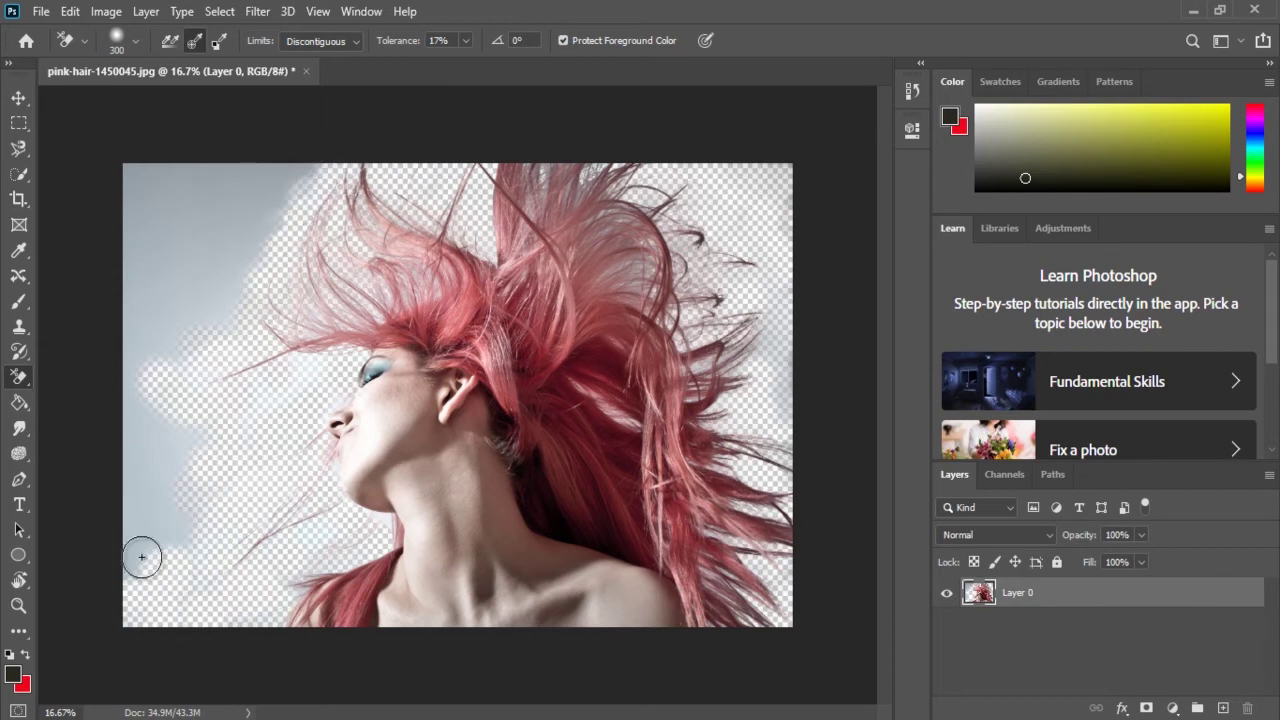
Try selecting the leftover background beside the face with the Magic Wand Tool at tolerance 50
left_click(20, 175)
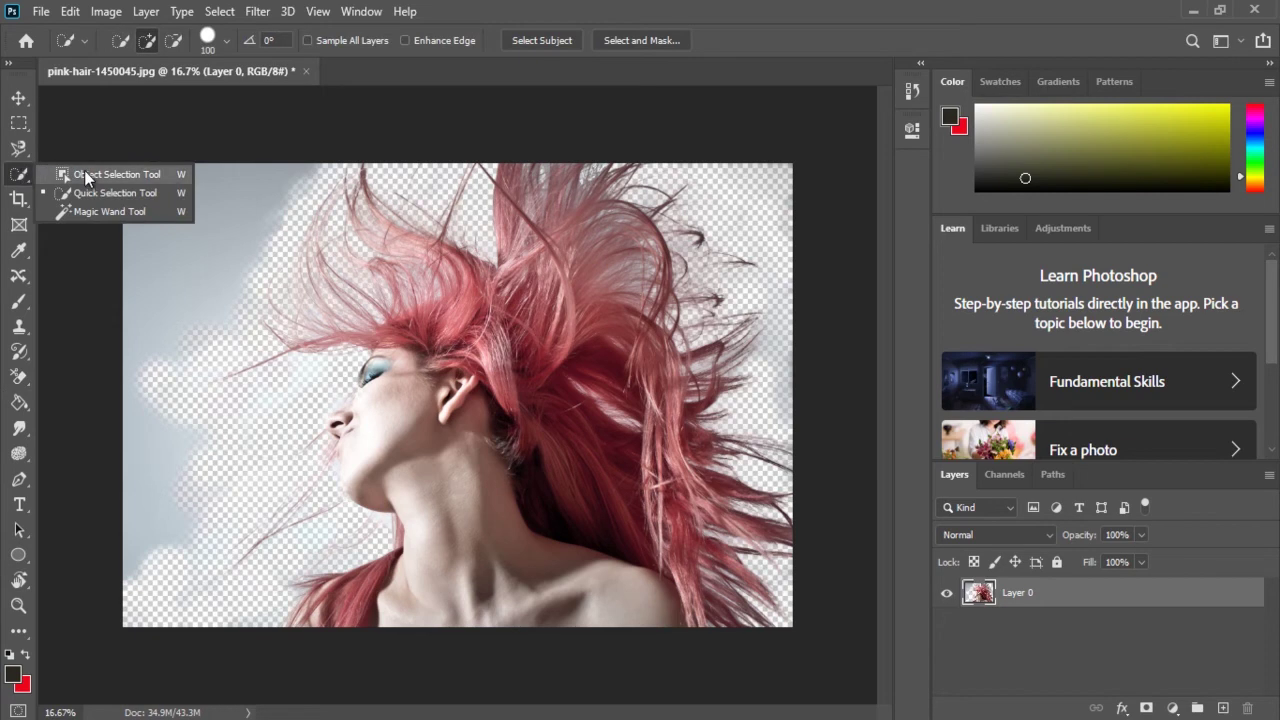
left_click(100, 193)
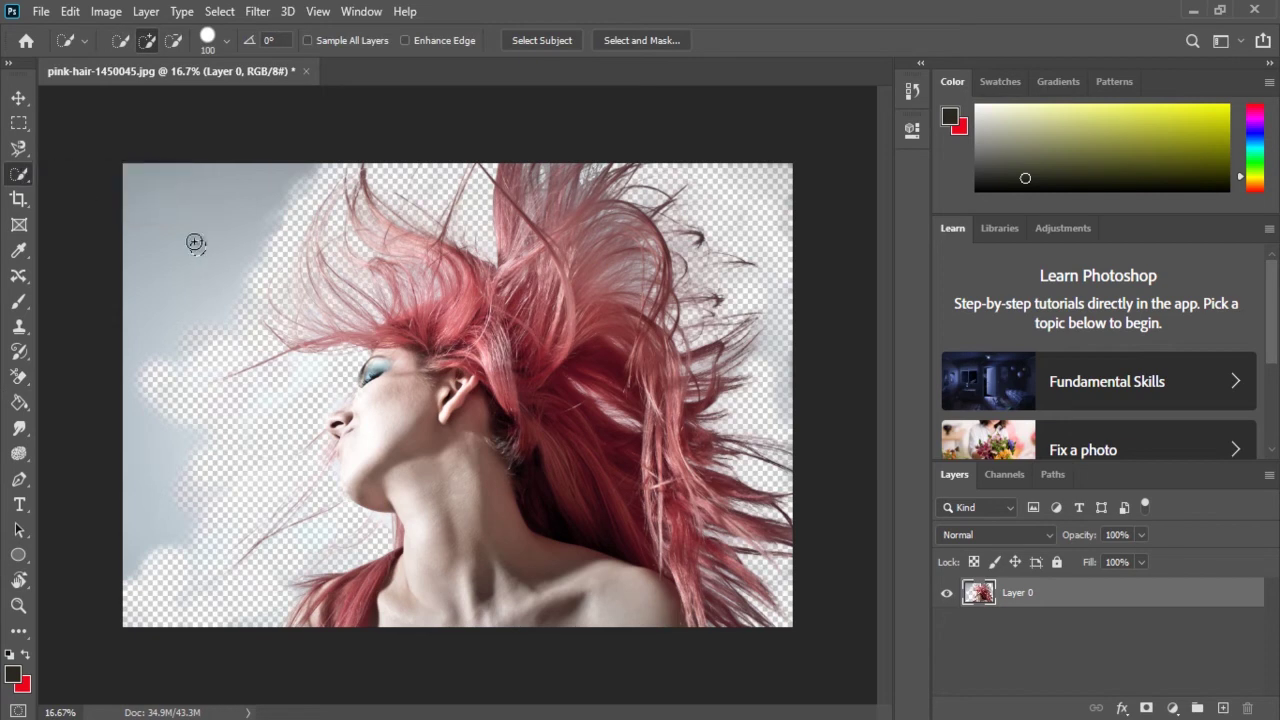
left_click(20, 175)
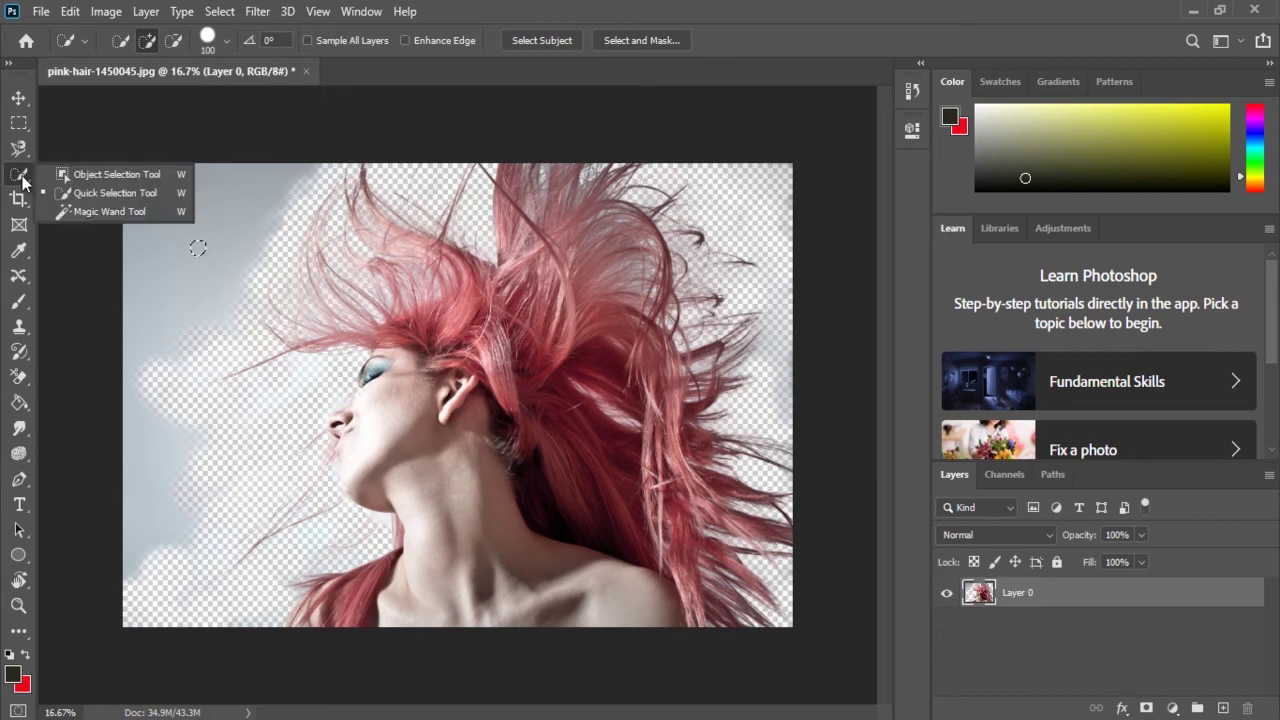
left_click(86, 207)
left_click(174, 241)
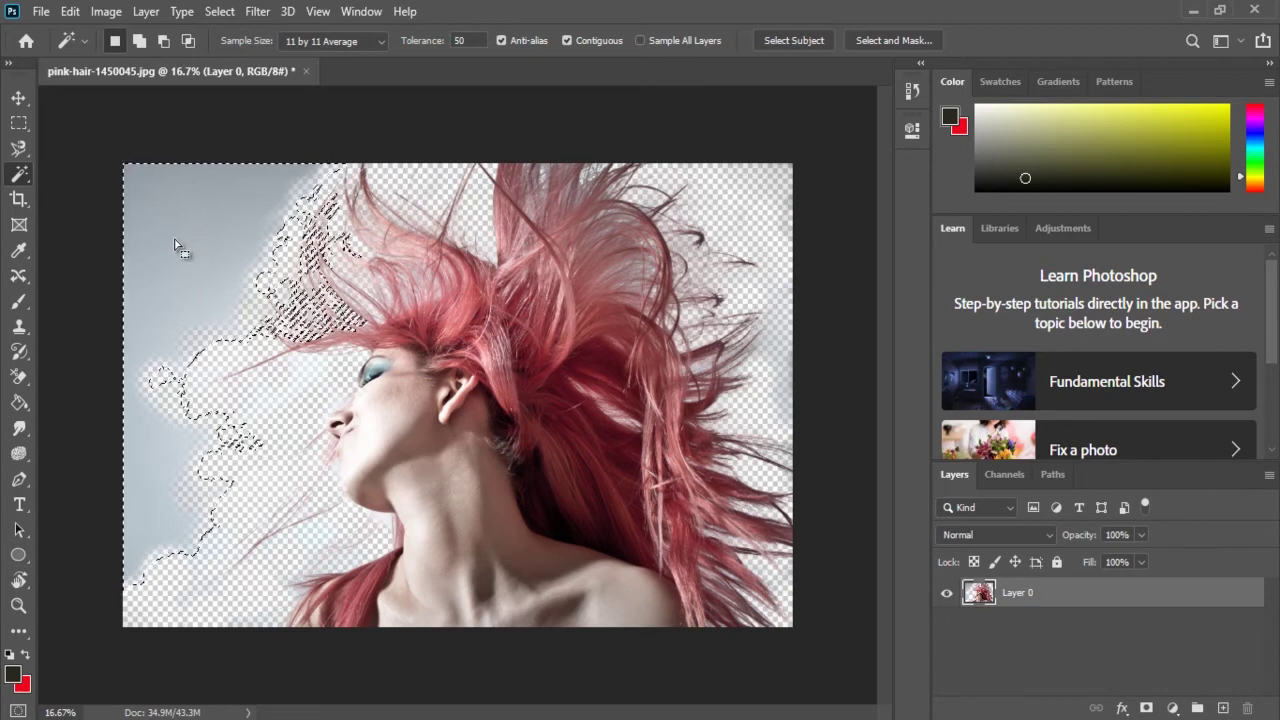
Try subtracting the hair strands and ragged edge areas from the background selection with the Quick Selection Tool
left_click(20, 175)
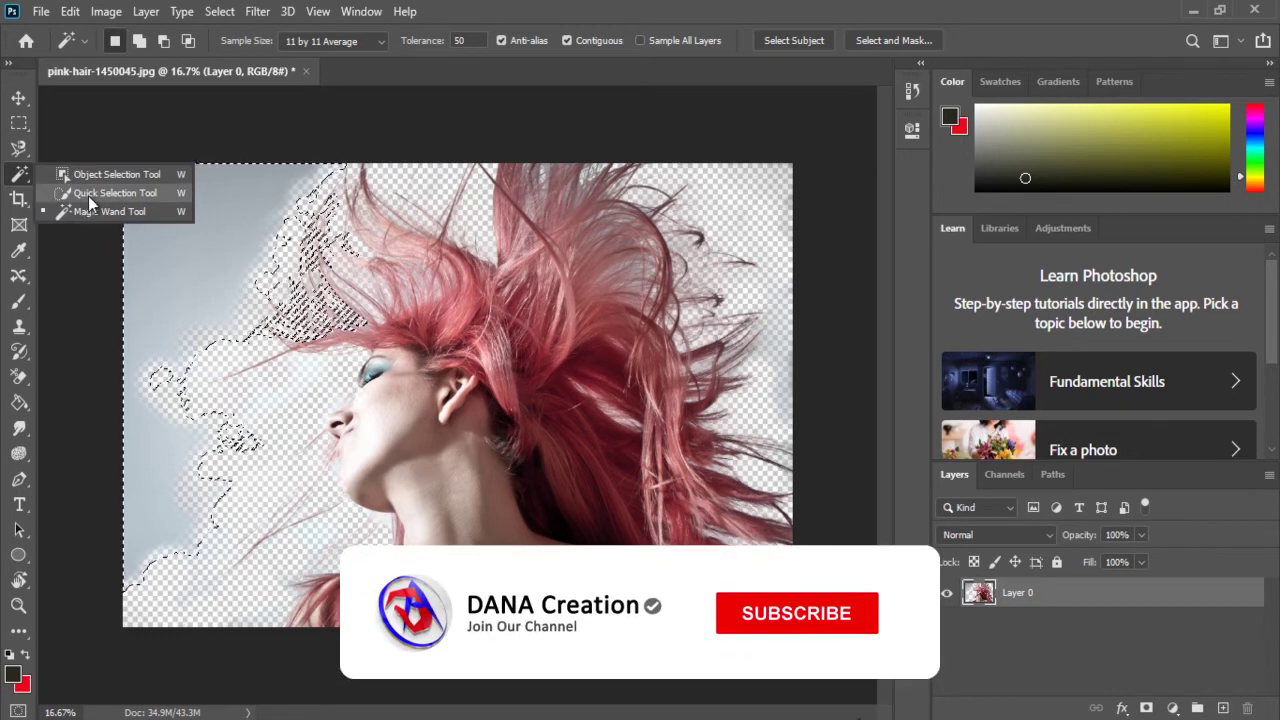
left_click(88, 194)
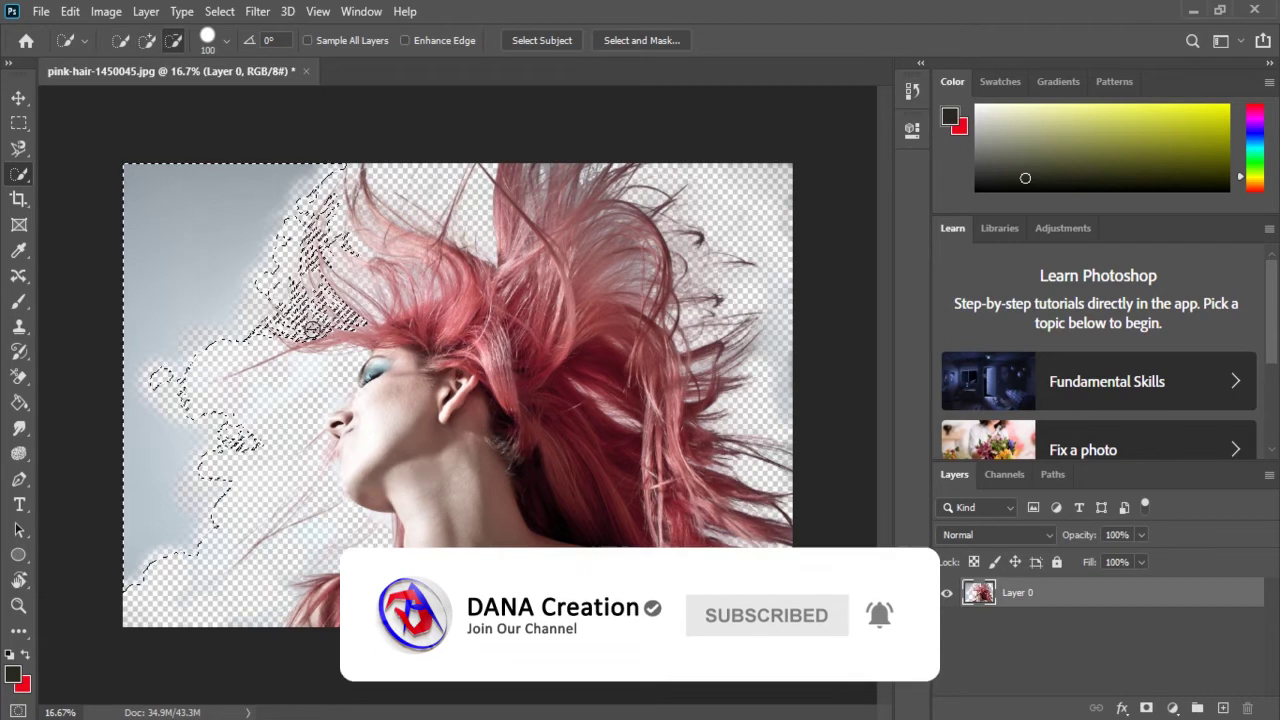
left_click_drag(300, 205, 358, 248)
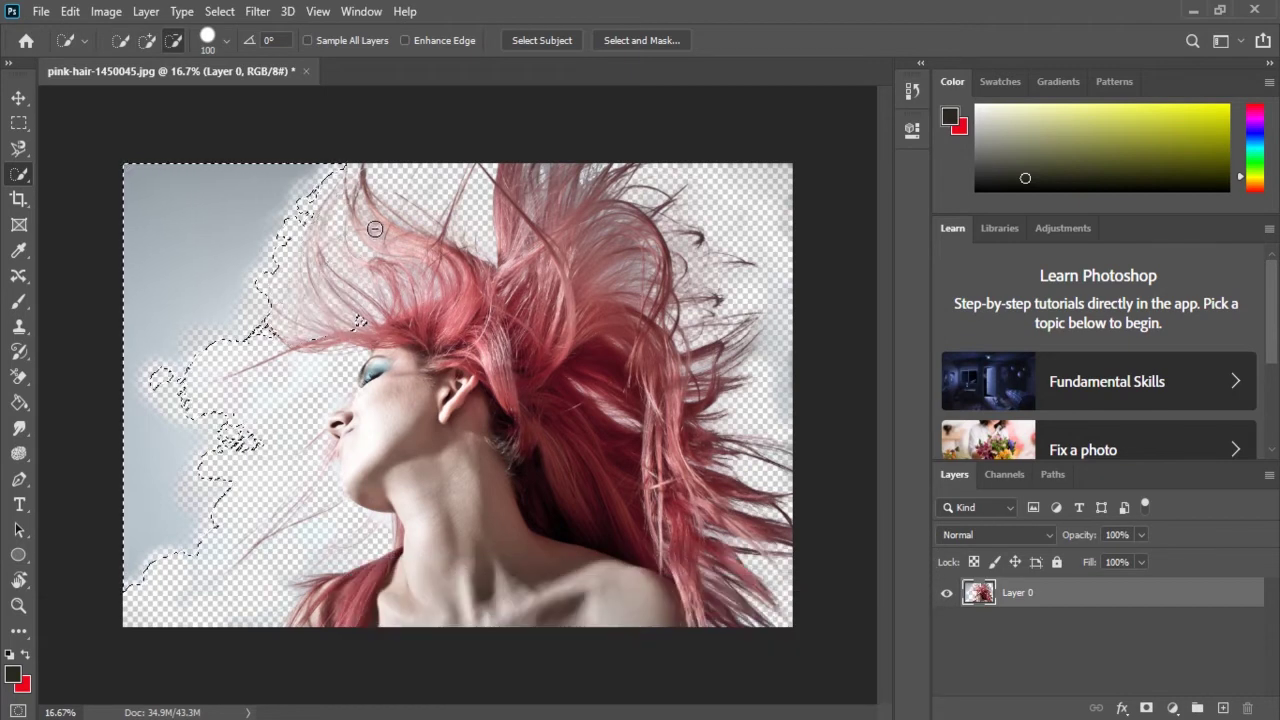
mouse_move(330, 323)
left_mouse_down()
mouse_move(369, 325)
mouse_move(275, 336)
mouse_move(280, 379)
mouse_move(279, 311)
mouse_move(248, 343)
mouse_move(268, 295)
mouse_move(236, 353)
mouse_move(298, 251)
mouse_move(275, 296)
mouse_move(259, 407)
mouse_move(222, 447)
mouse_move(240, 451)
mouse_move(229, 429)
mouse_move(230, 540)
left_mouse_up()
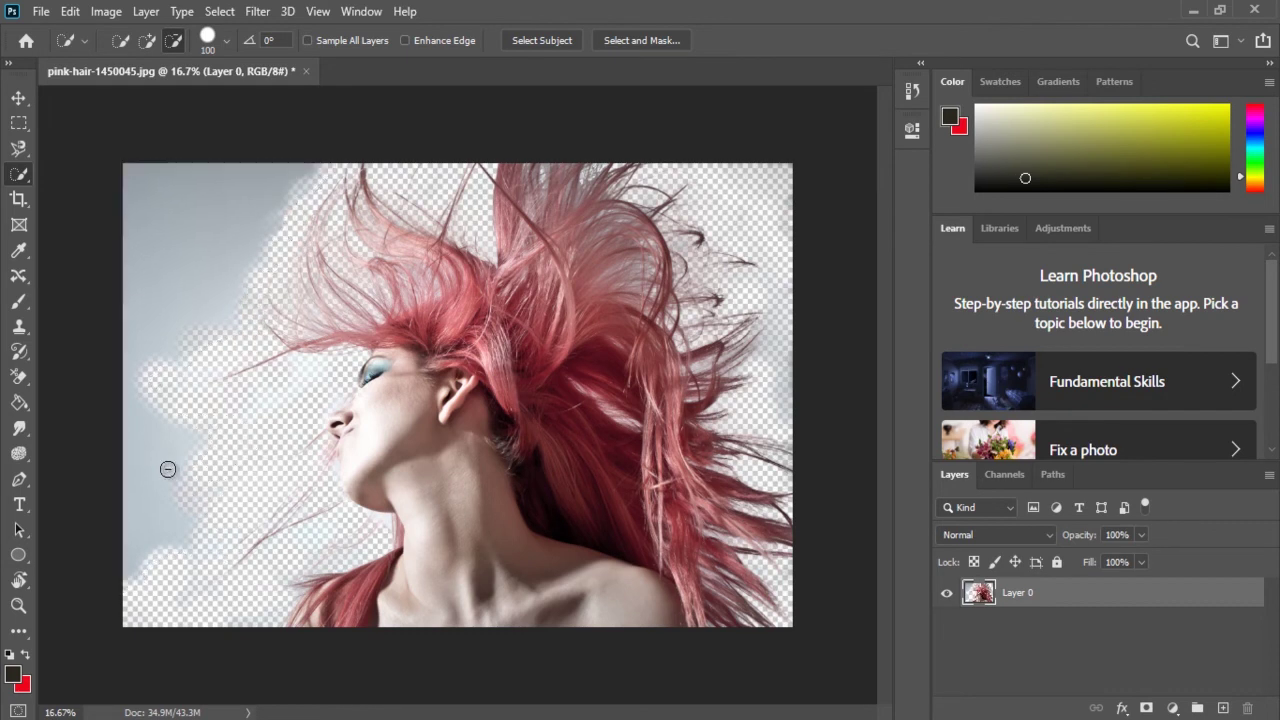
Select the leftover background patches beside the face with the Quick Selection Tool, delete them and clear the selection
left_click_drag(146, 443, 179, 459)
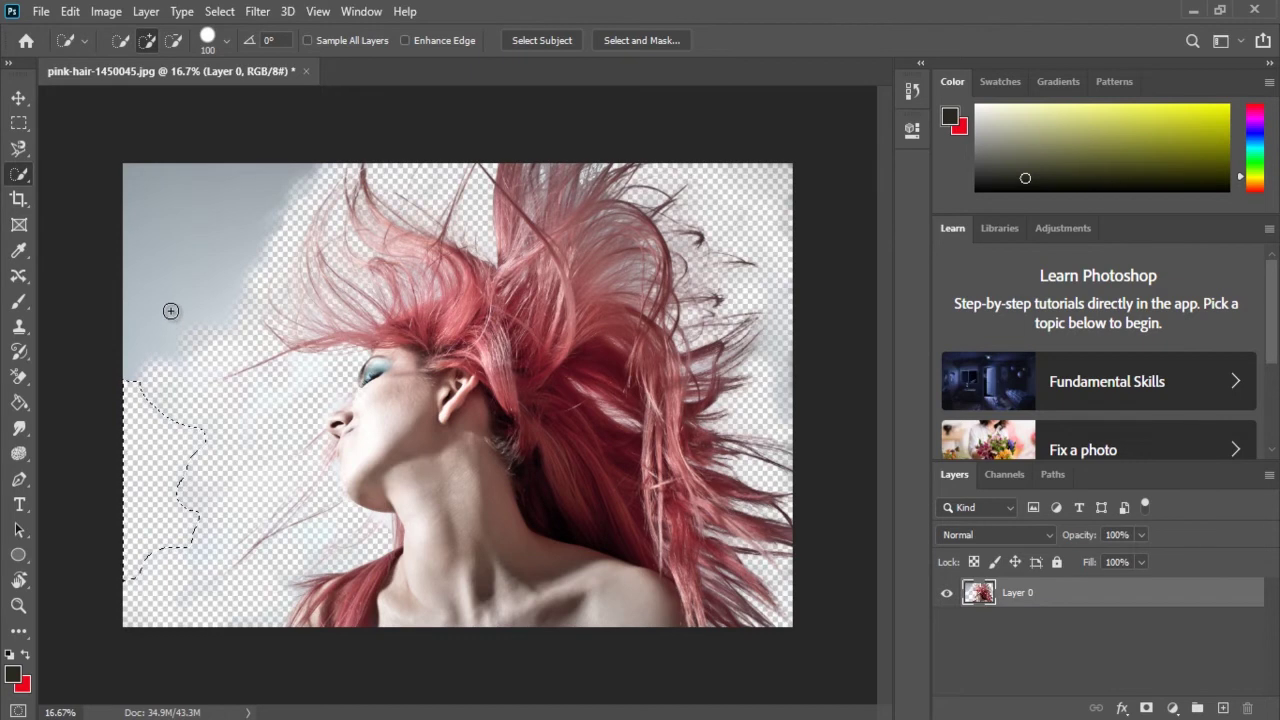
mouse_move(215, 260)
left_mouse_down()
mouse_move(223, 249)
mouse_move(197, 254)
left_mouse_up()
key("Delete")
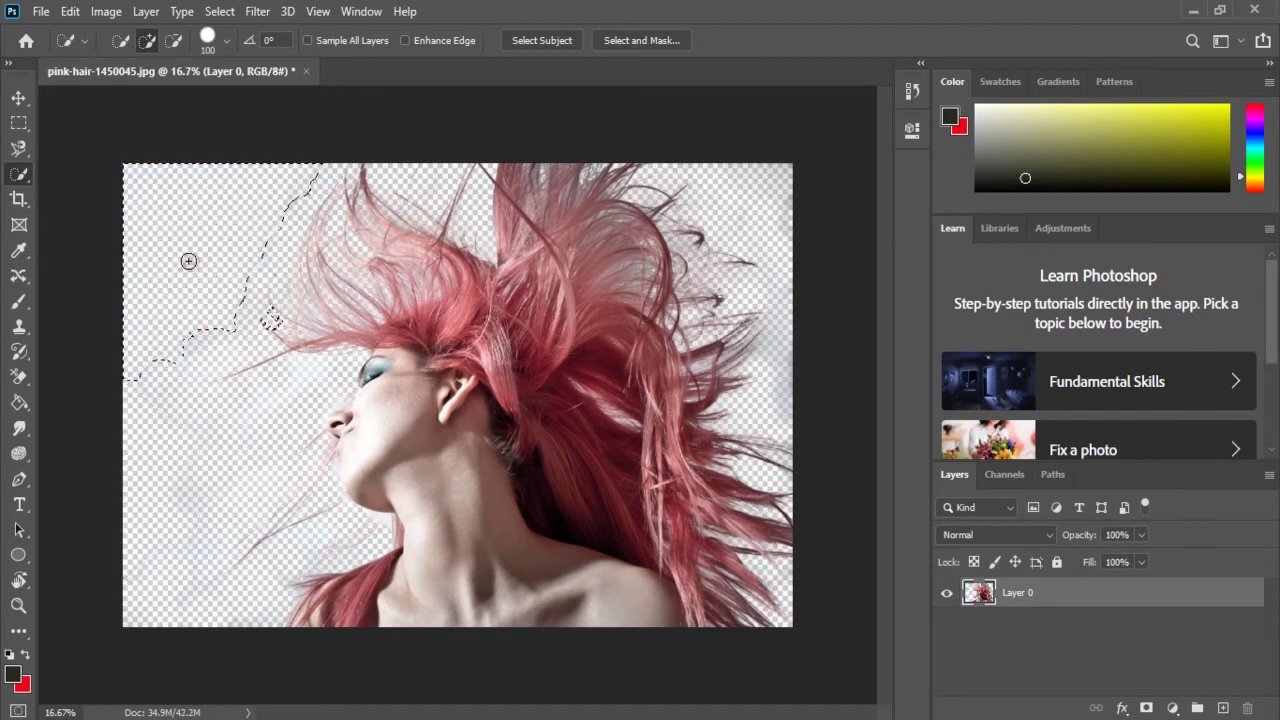
key("ctrl+d")
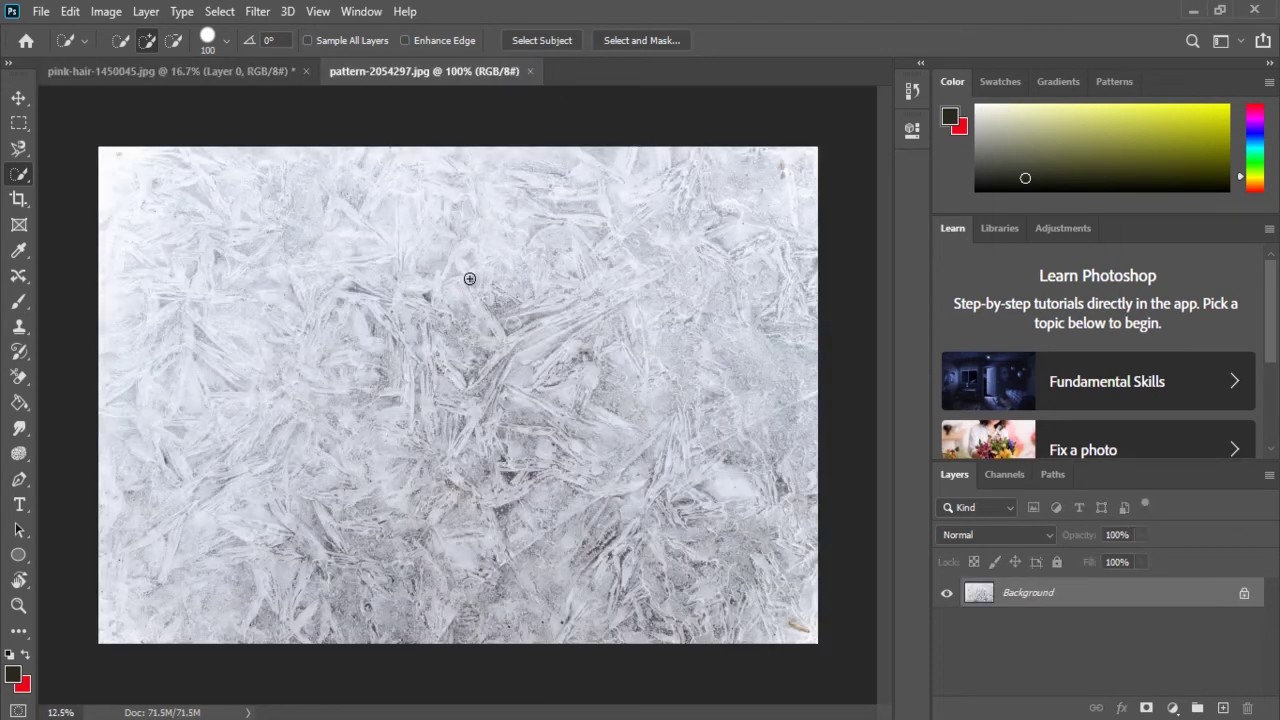
Move the cut-out woman from pink-hair-1450045.jpg onto the pattern-2054297.jpg background
left_click(220, 74)
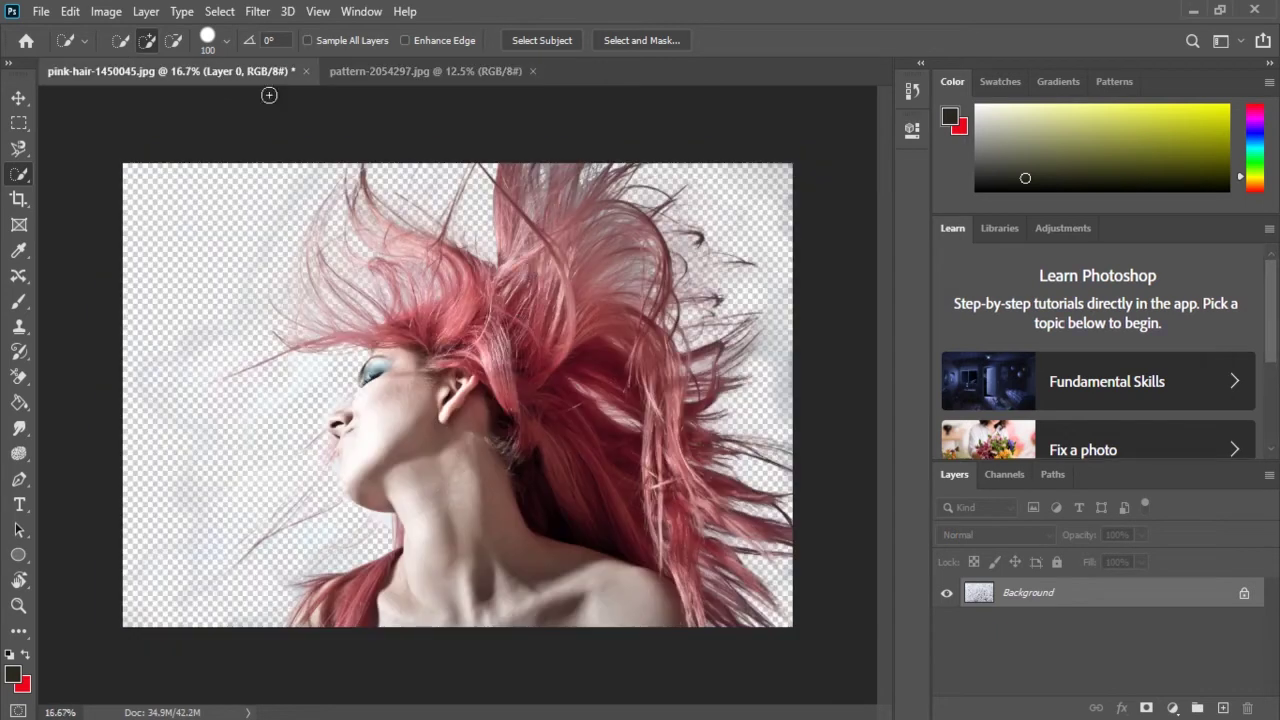
left_click(18, 98)
left_click_drag(446, 481, 468, 398)
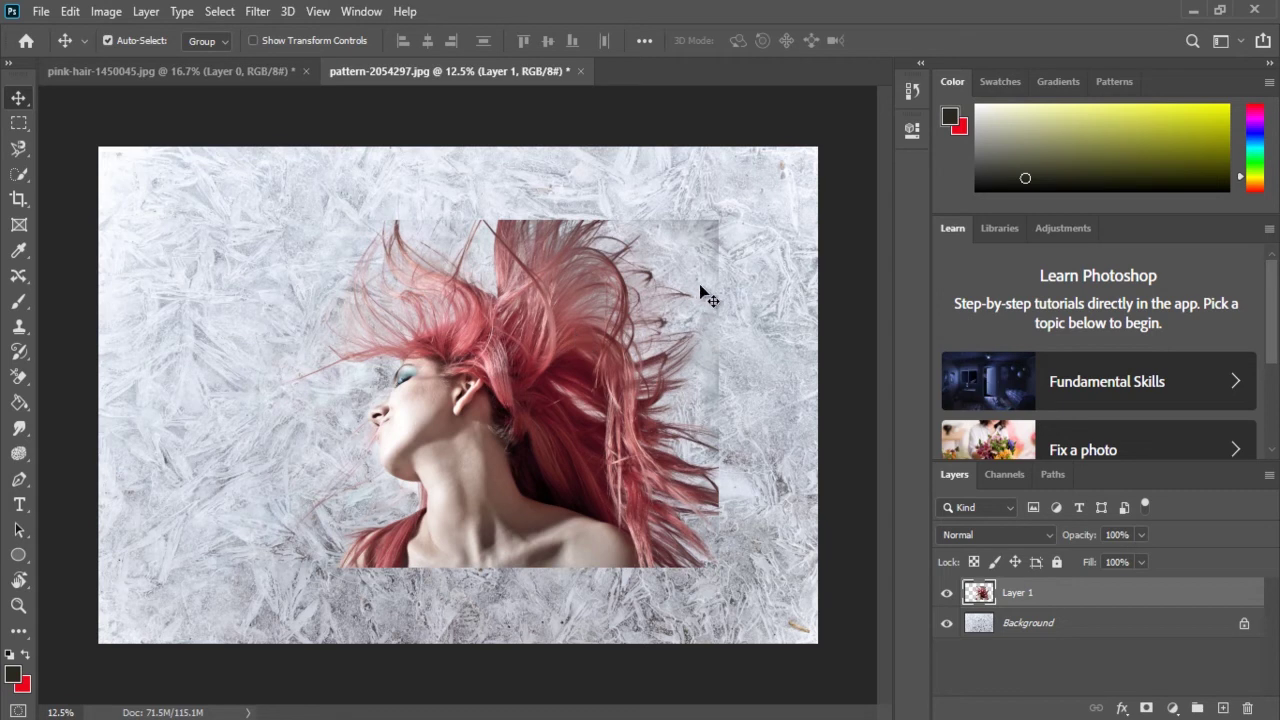
Erase the hard photo edges around the hair on Layer 1 with the Eraser Tool, reducing the brush to 250 px
left_click(20, 377)
left_click(90, 376)
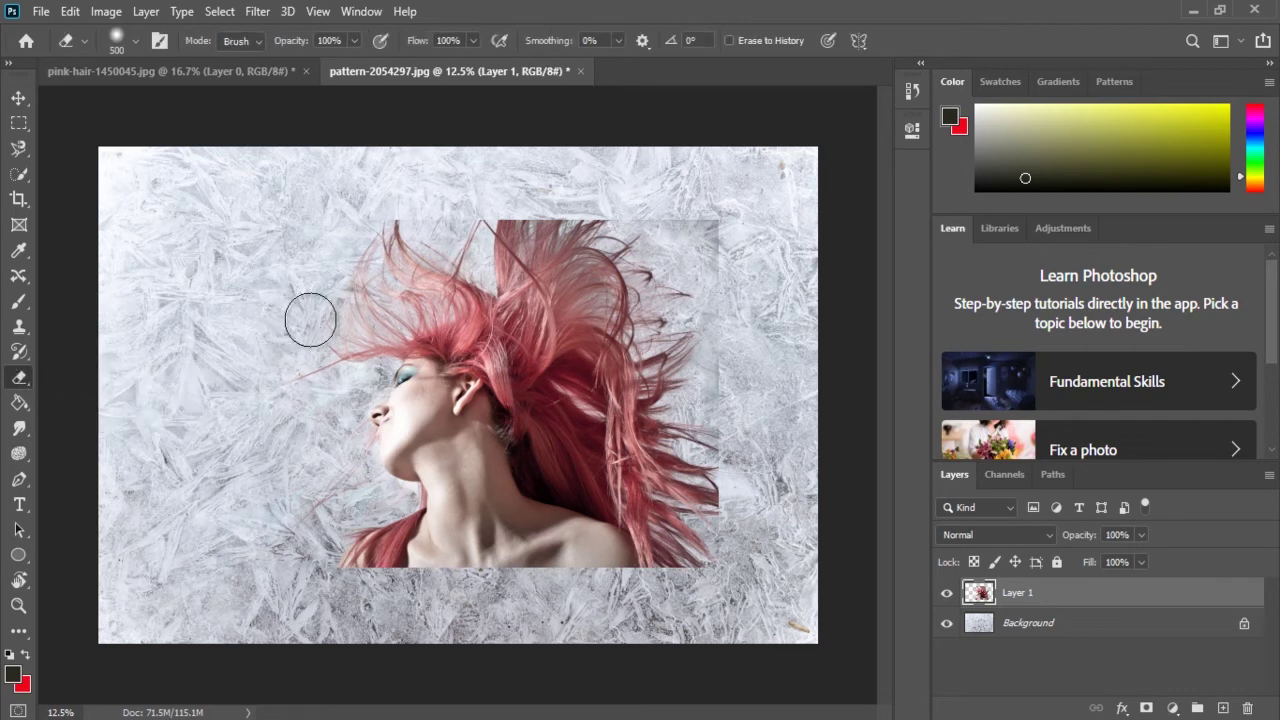
mouse_move(740, 193)
left_mouse_down()
mouse_move(713, 215)
mouse_move(733, 248)
mouse_move(657, 212)
mouse_move(731, 264)
mouse_move(741, 296)
mouse_move(731, 407)
mouse_move(750, 466)
mouse_move(732, 552)
mouse_move(793, 537)
mouse_move(738, 478)
left_mouse_up()
key("bracketleft")
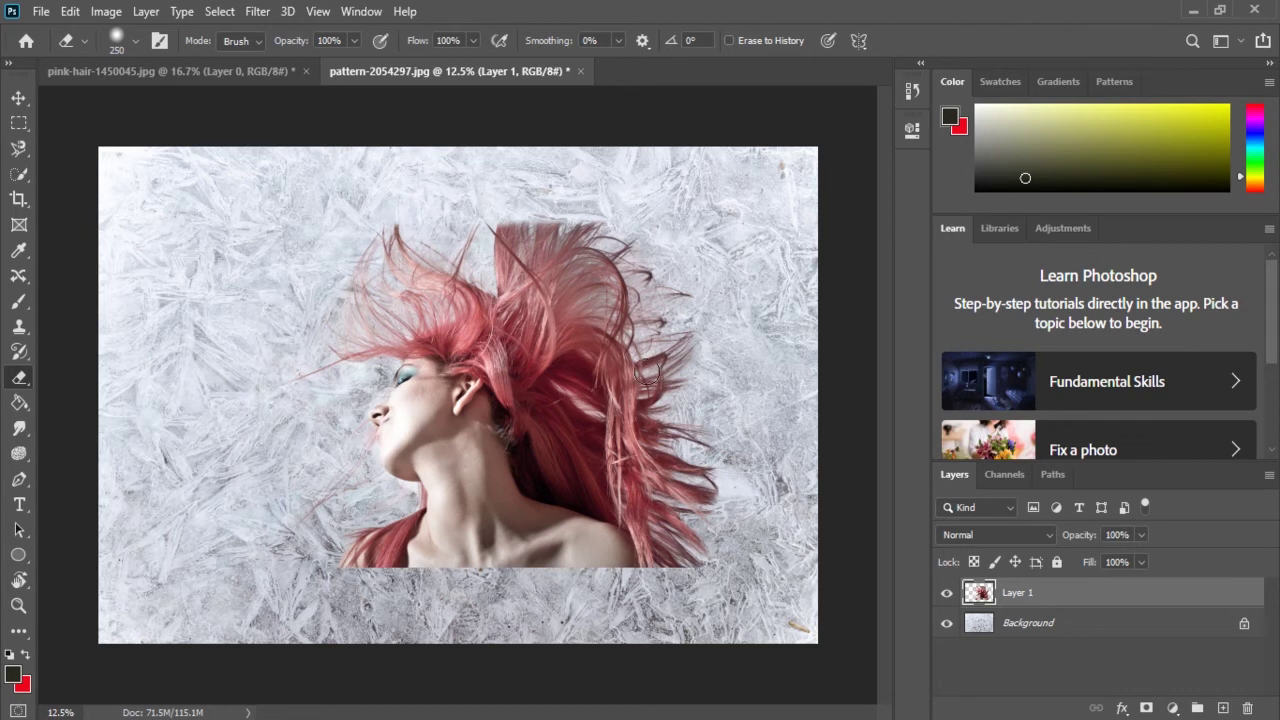
Enlarge the cut-out woman to 139.20% and position her along the lower edge of the pattern background
left_click(19, 97)
left_click_drag(490, 393, 478, 395)
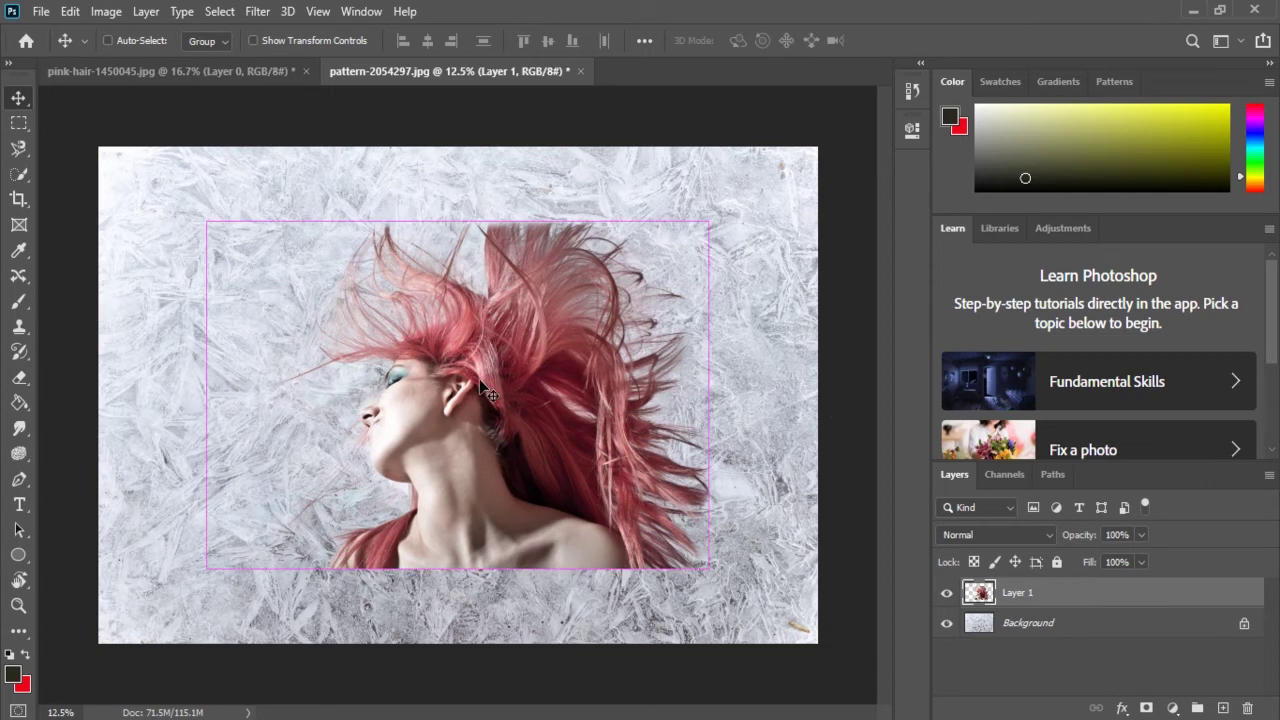
key("ctrl+t")
left_click_drag(706, 224, 816, 149)
left_click_drag(719, 324, 451, 422)
left_click_drag(572, 236, 674, 191)
mouse_move(557, 375)
left_mouse_down()
mouse_move(537, 388)
mouse_move(556, 380)
left_mouse_up()
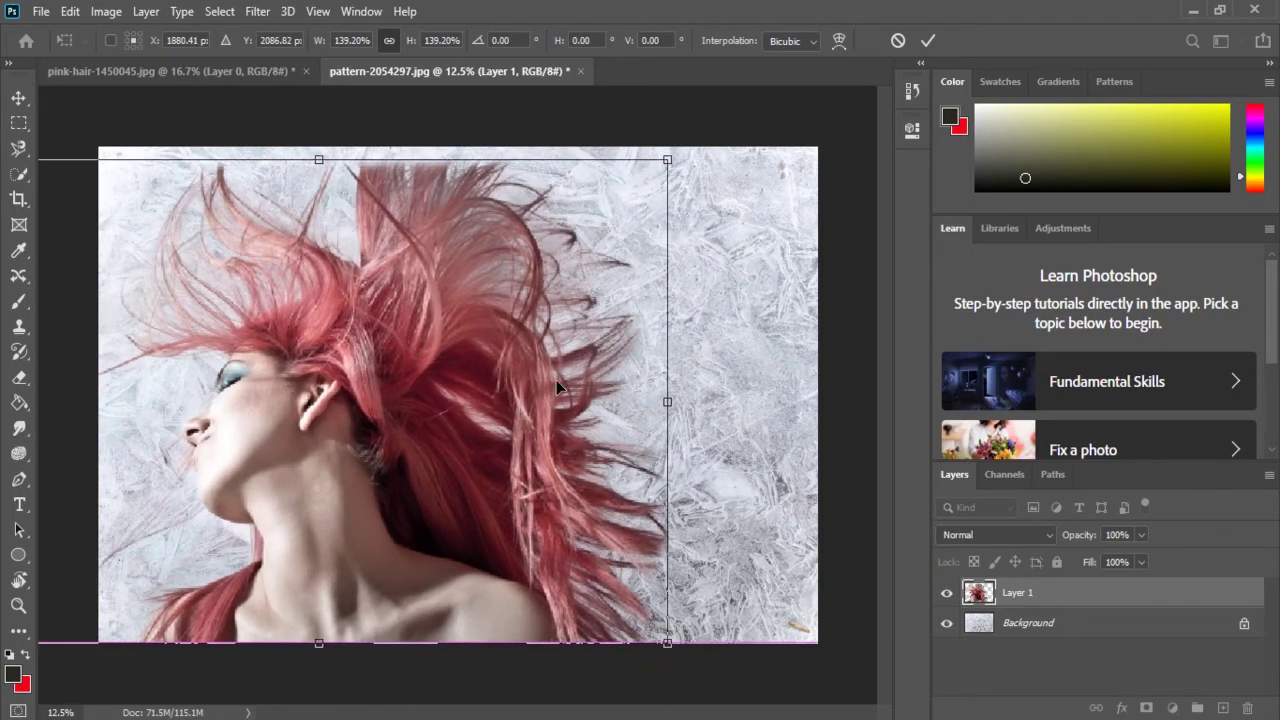
left_click(927, 42)
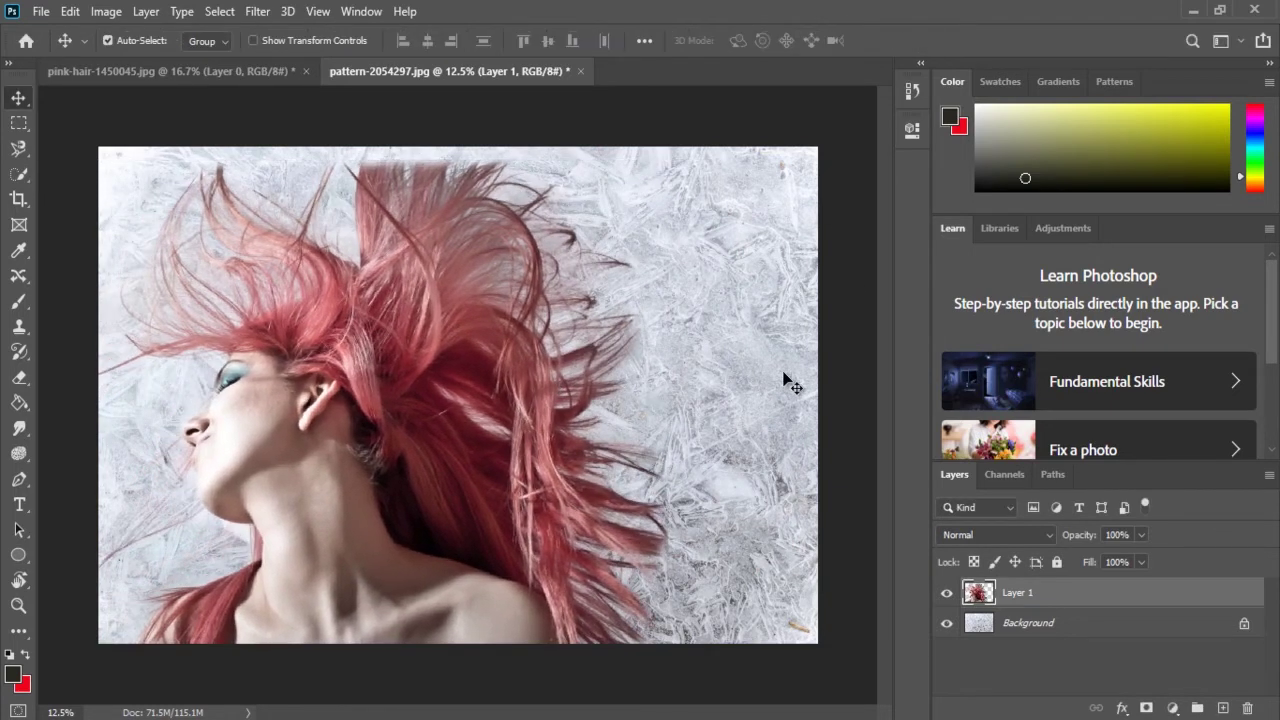
left_click_drag(371, 557, 467, 565)
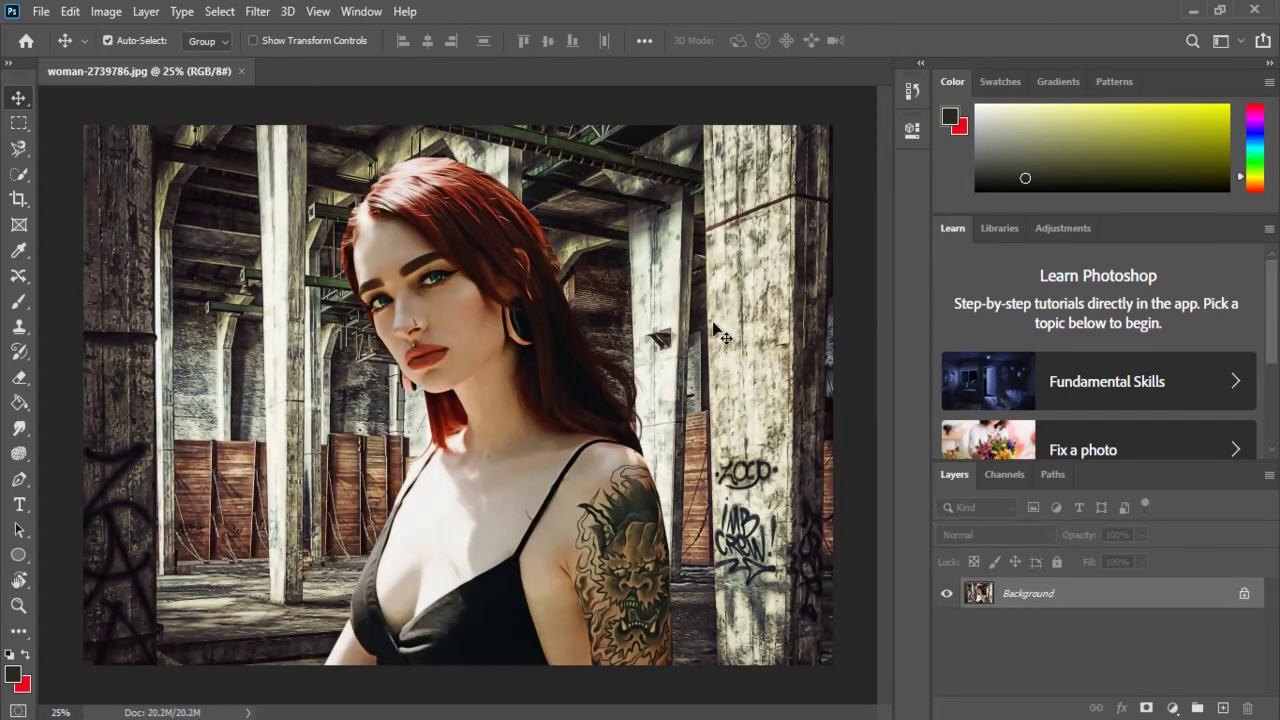
Unlock the Background layer of woman-2739786.jpg and erase a small patch of the pillar beside her with the Background Eraser Tool
left_click(1245, 596)
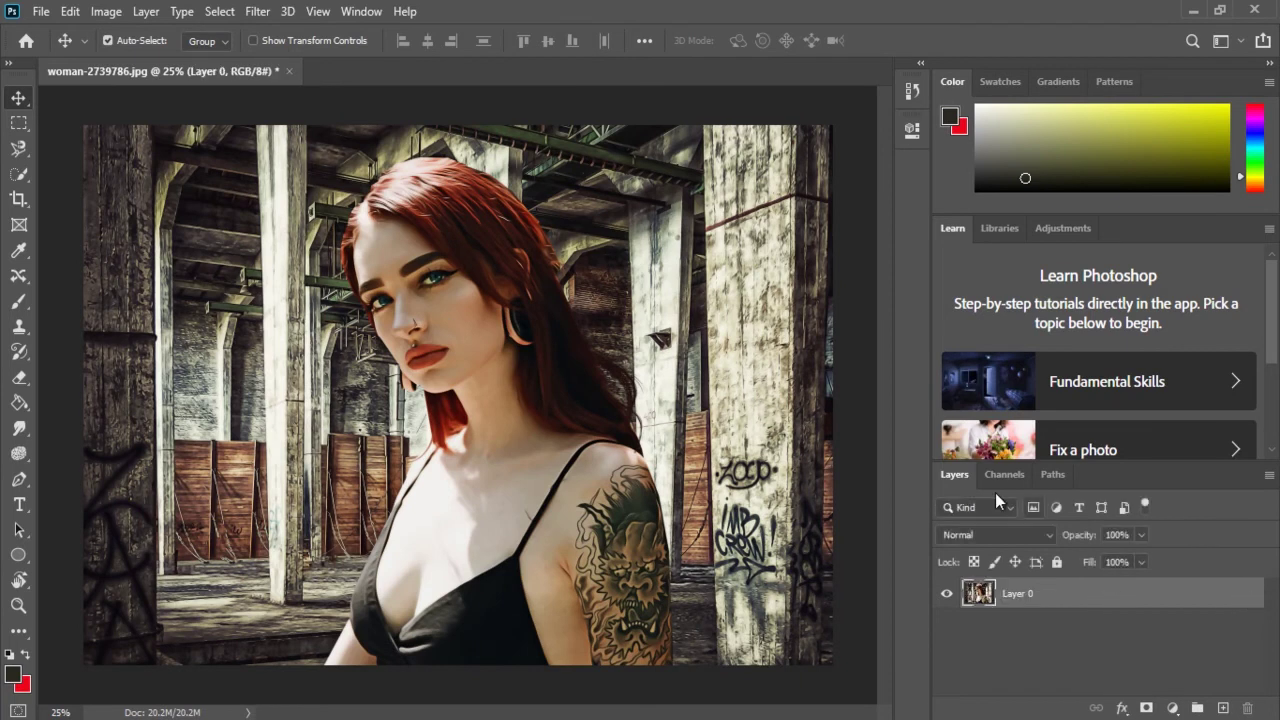
right_click(19, 377)
left_click(100, 393)
mouse_move(281, 507)
left_mouse_down()
mouse_move(270, 555)
mouse_move(290, 545)
mouse_move(300, 487)
mouse_move(306, 500)
mouse_move(343, 451)
left_mouse_up()
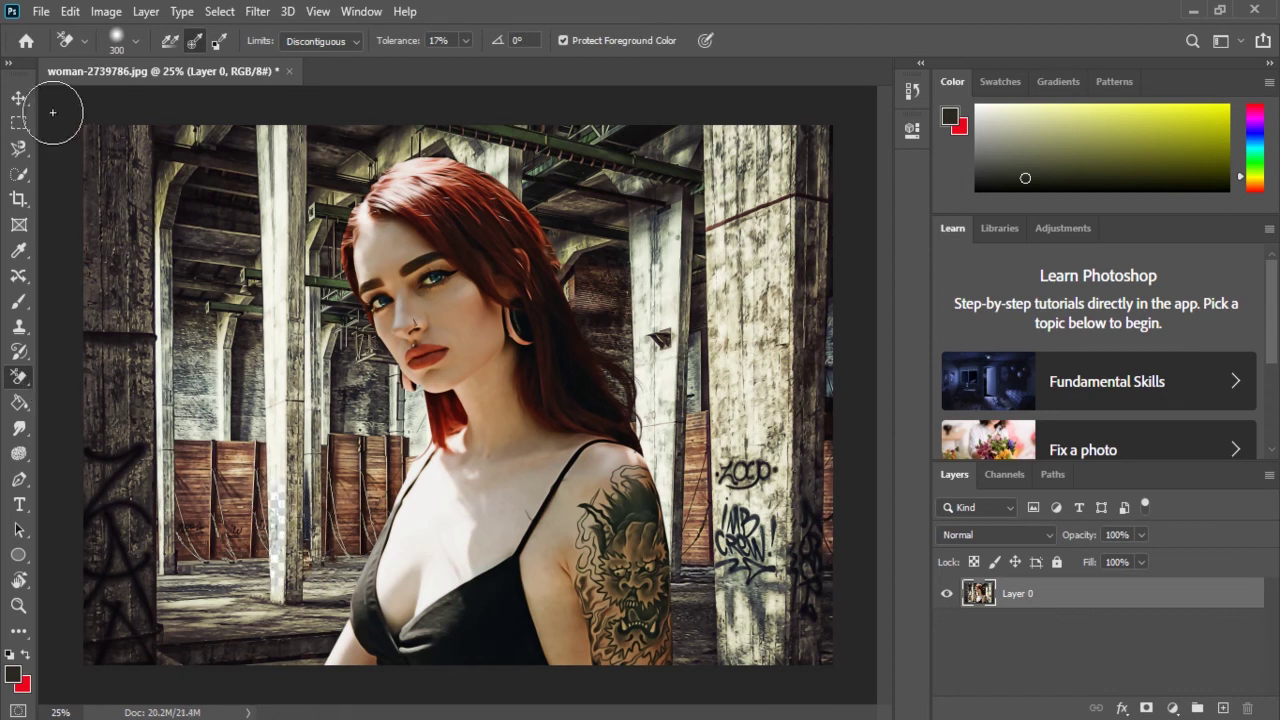
Select the red-haired woman with the Object Selection Tool by framing her from head to tattooed arm
left_click(18, 97)
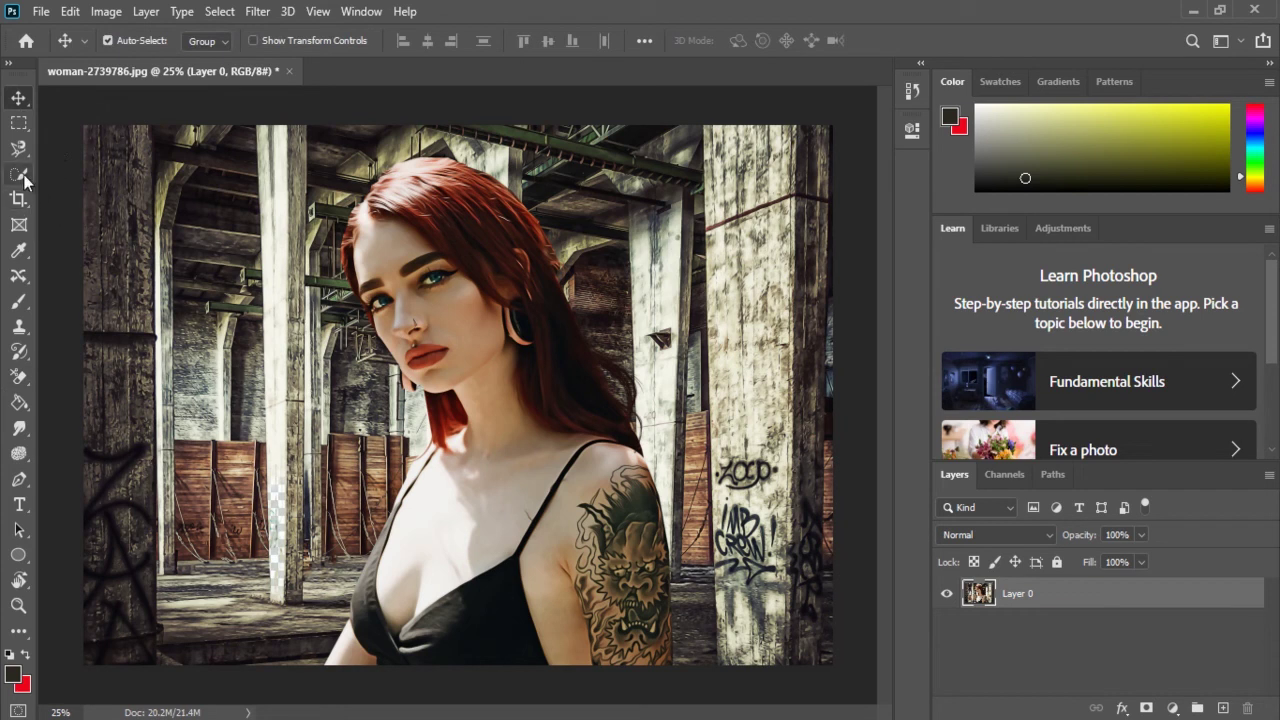
left_click(26, 177)
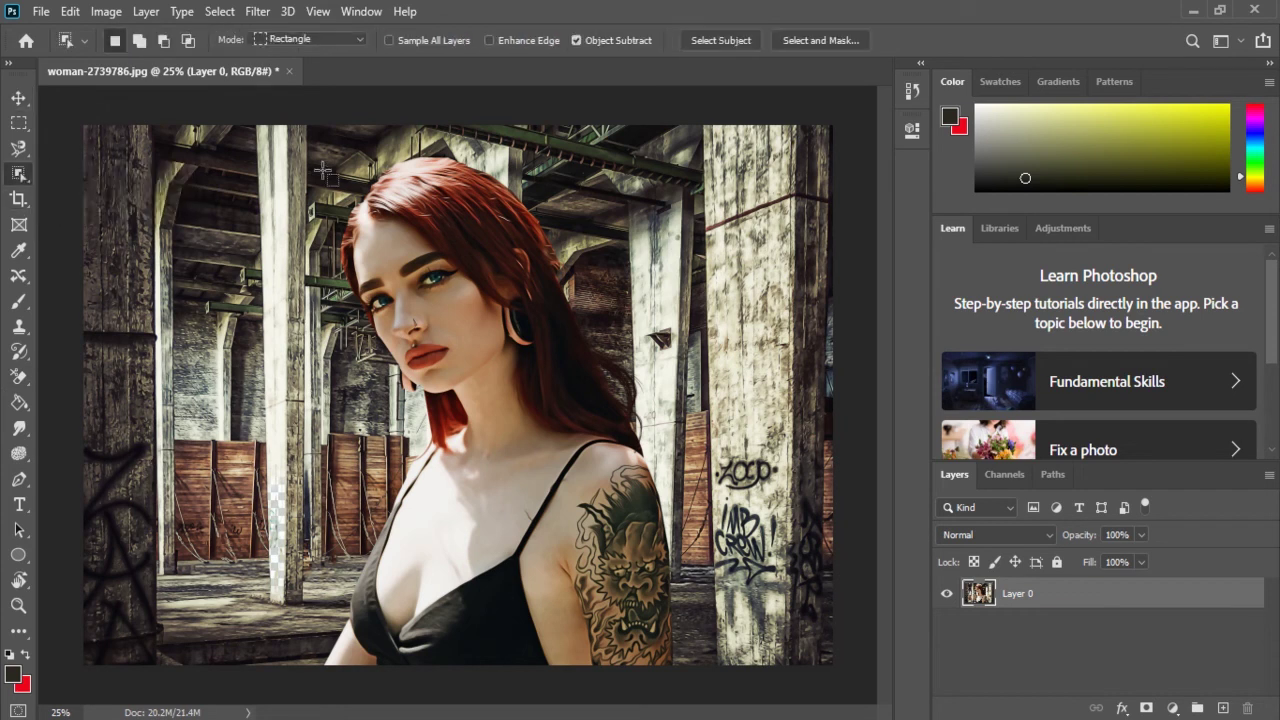
left_click_drag(343, 212, 680, 665)
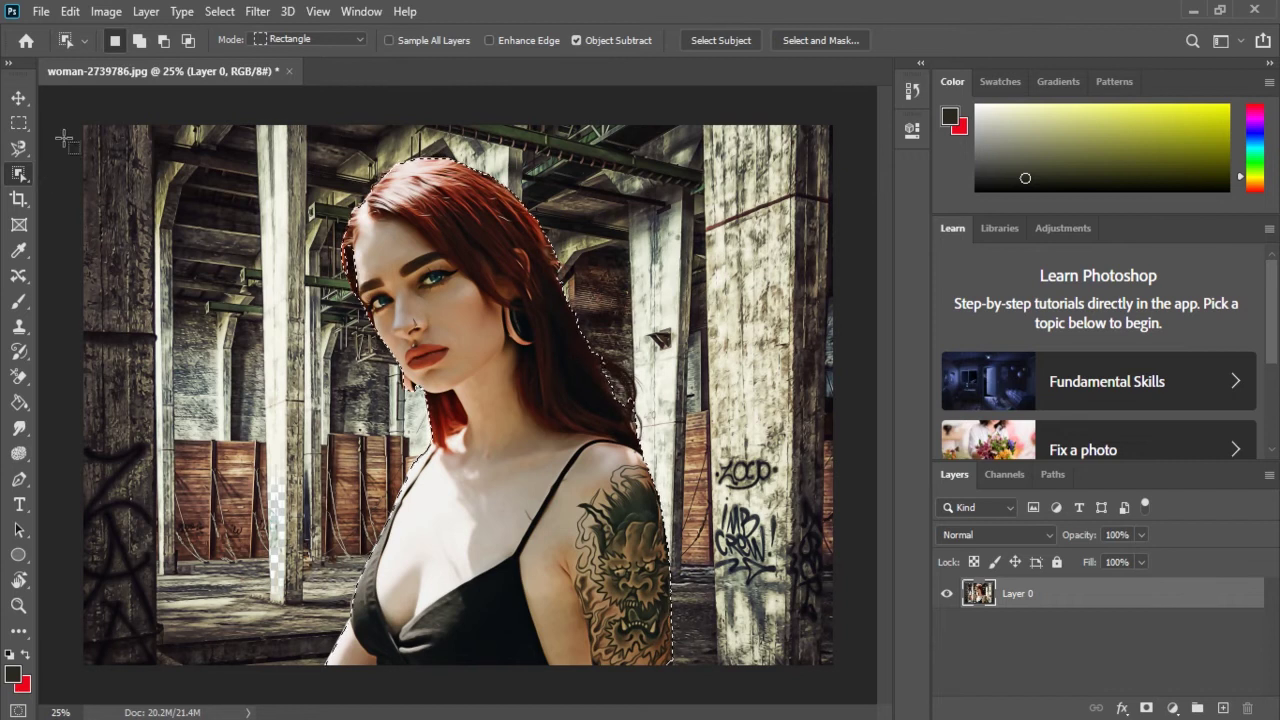
Refine the selection around the loose hair above the woman's tattooed shoulder with the Quick Selection Tool
right_click(19, 173)
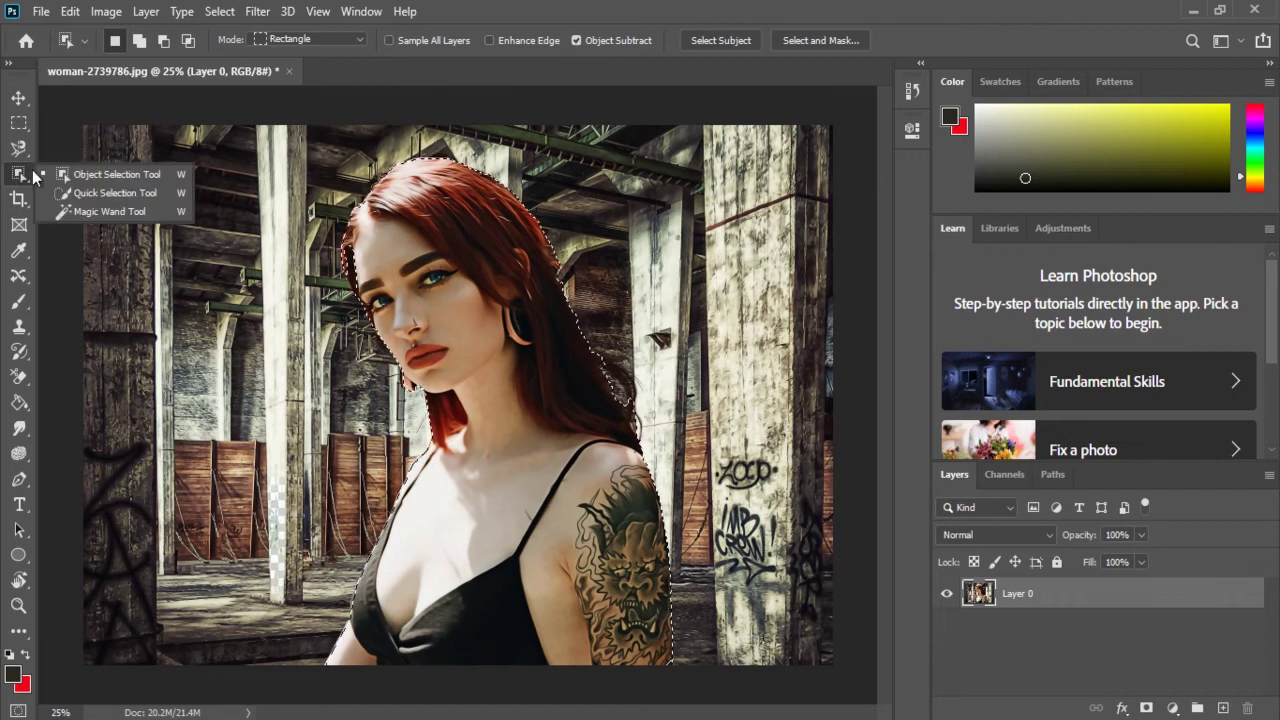
left_click(85, 189)
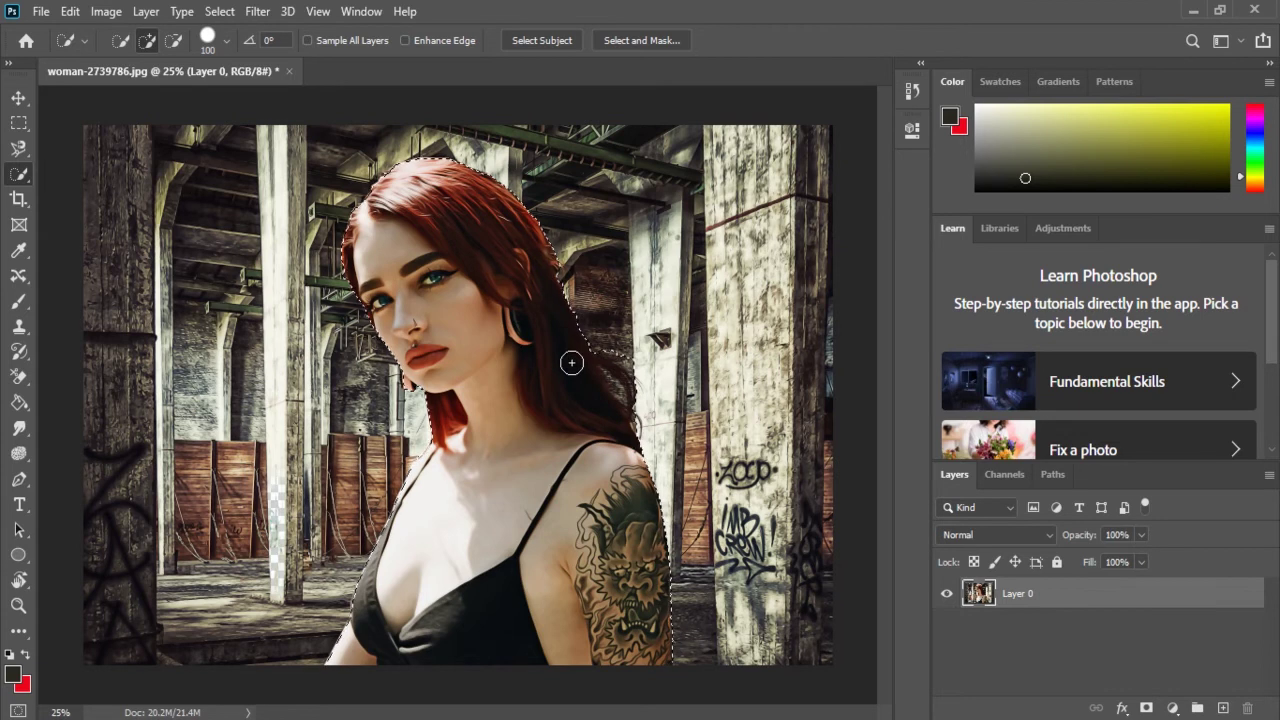
key("ctrl+plus")
key("ctrl+plus")
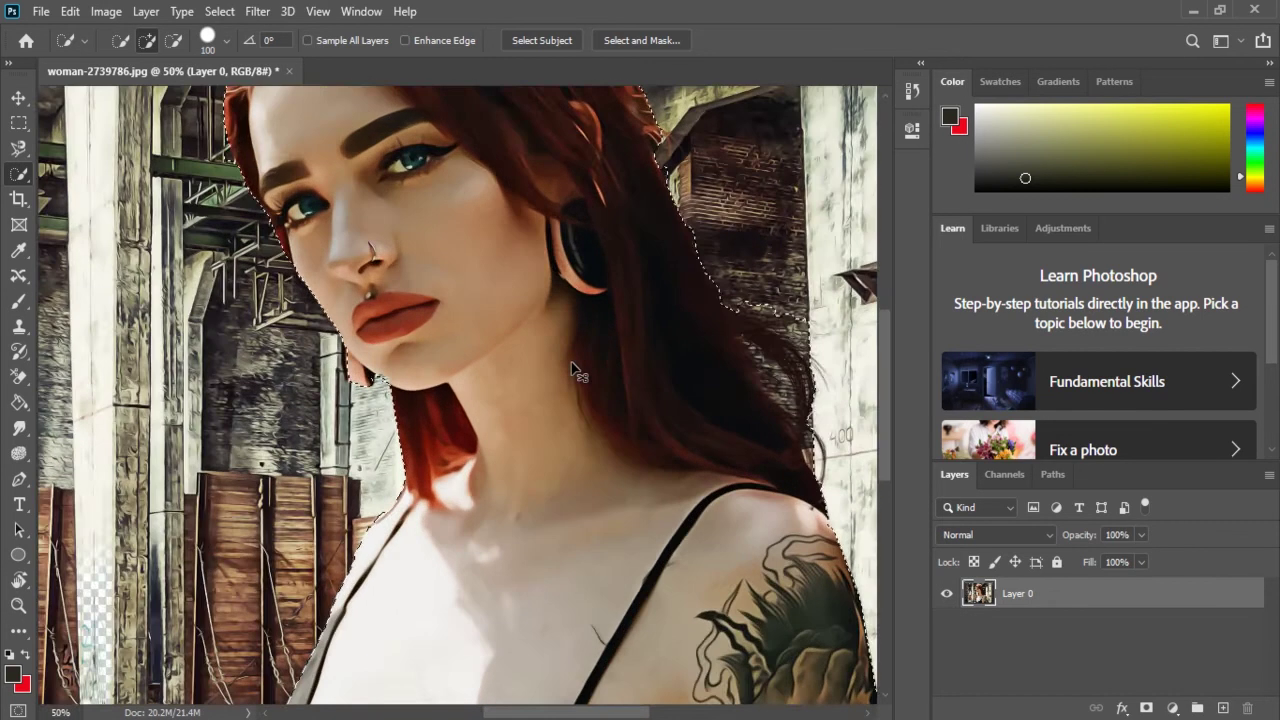
scroll(268, 381, "up", 5)
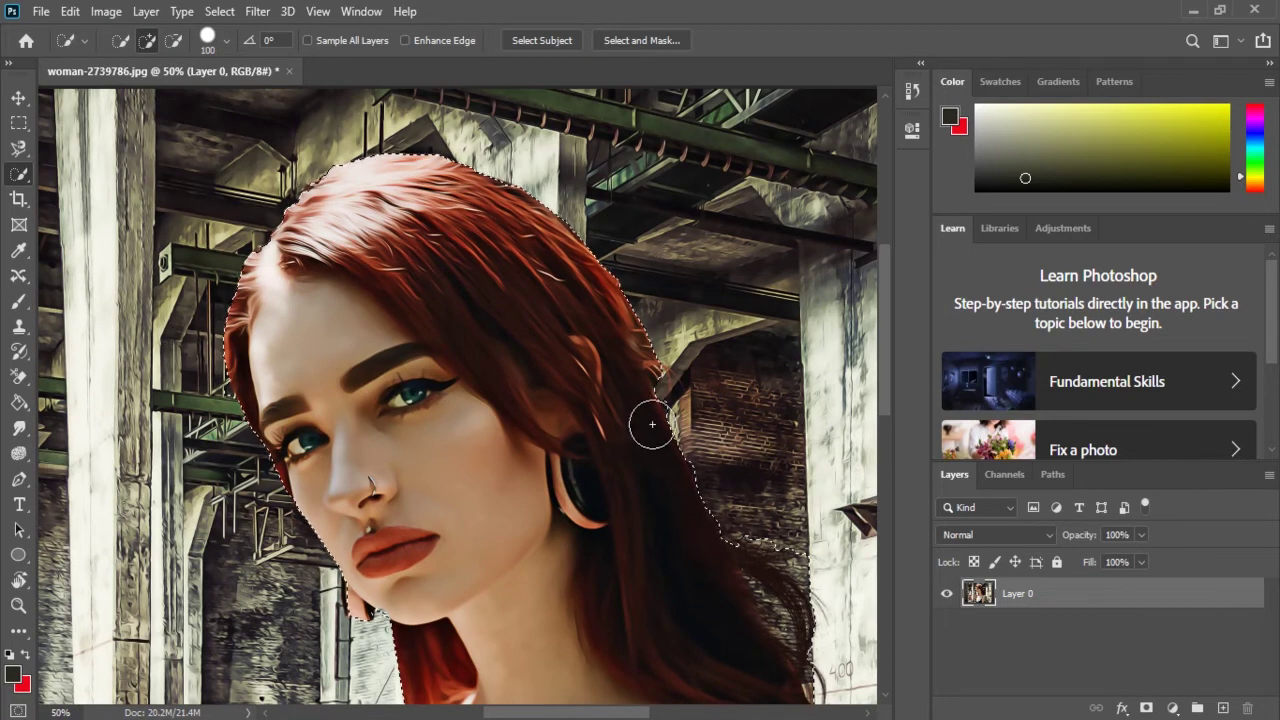
scroll(643, 434, "down", 1)
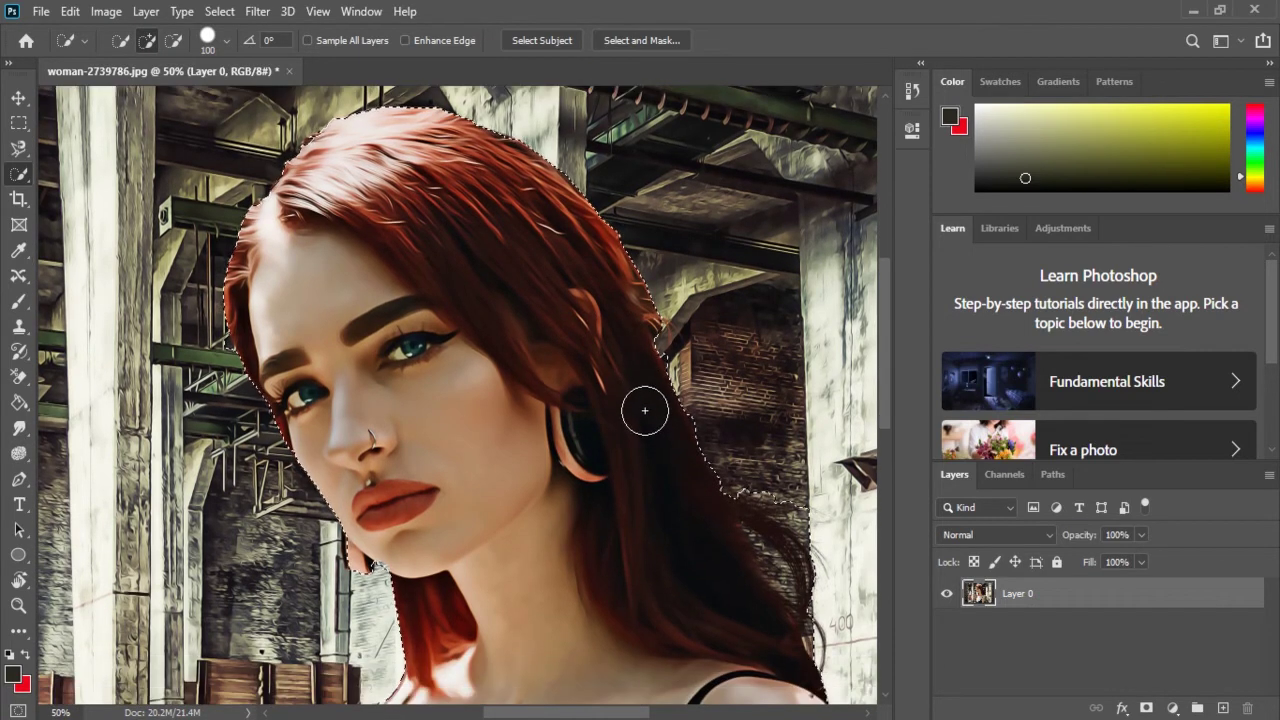
scroll(644, 408, "down", 1)
scroll(644, 408, "down", 2)
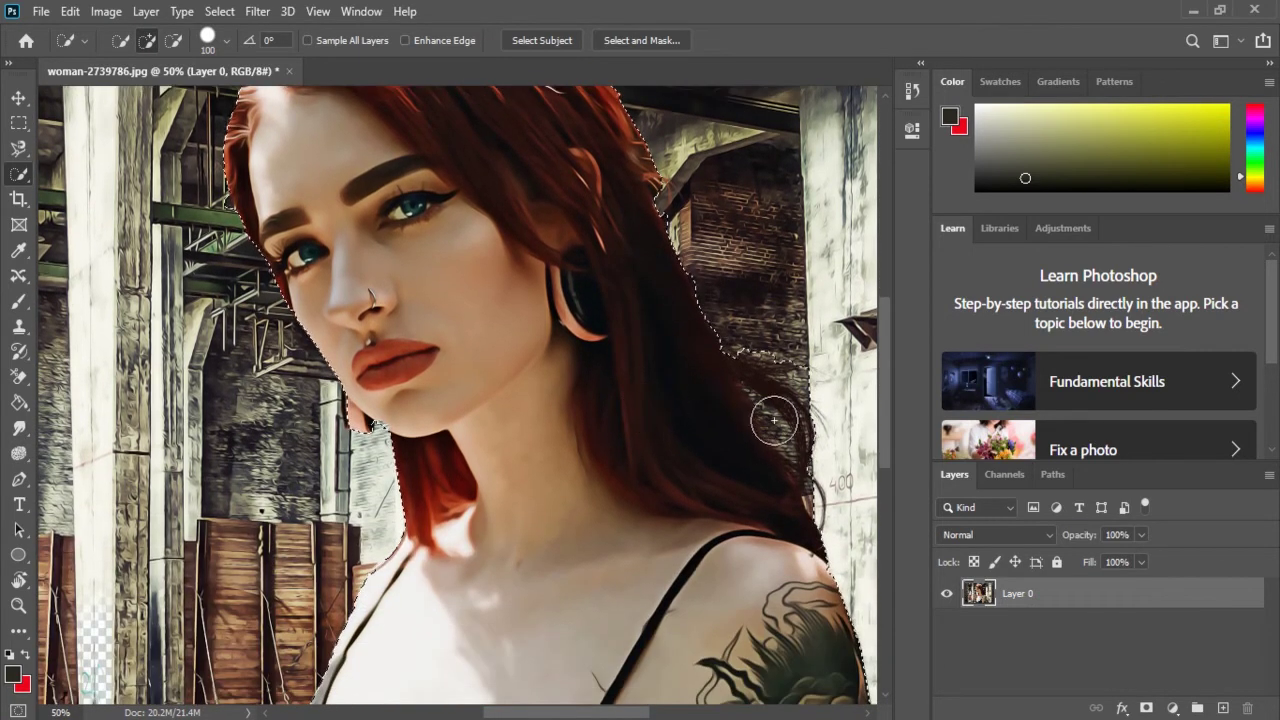
scroll(779, 441, "down", 1)
scroll(790, 423, "down", 1)
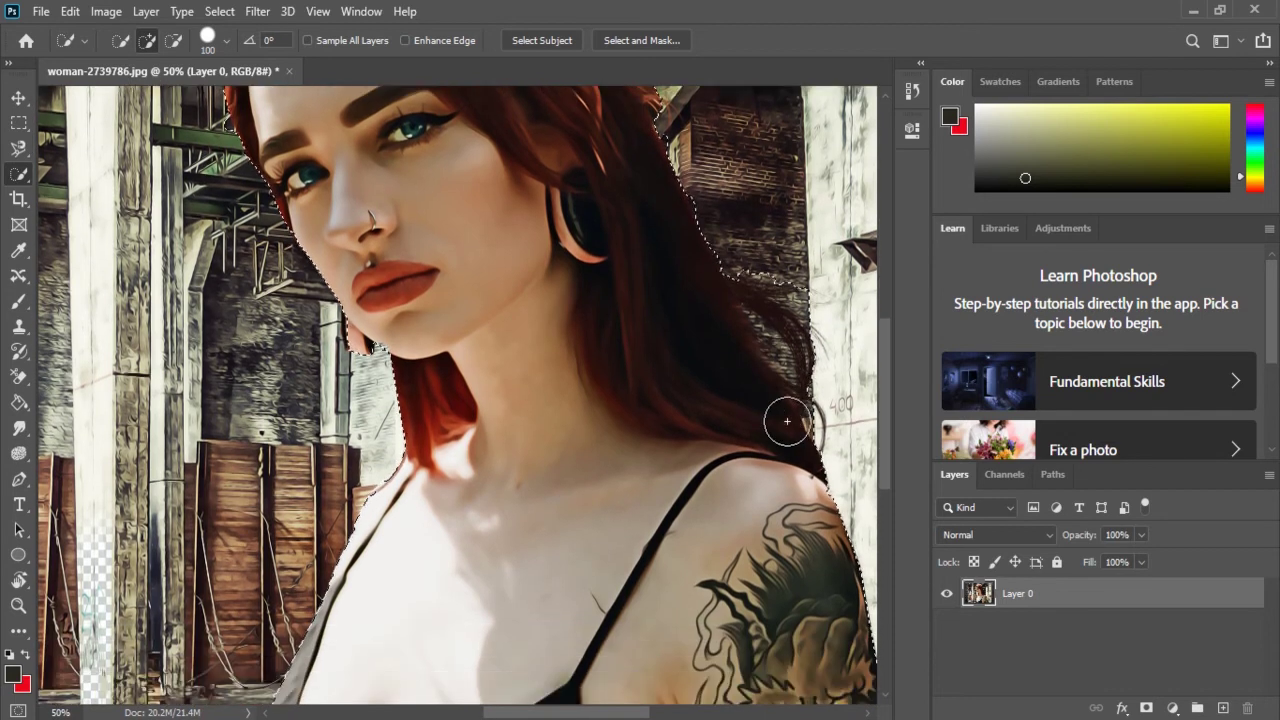
left_click(800, 352)
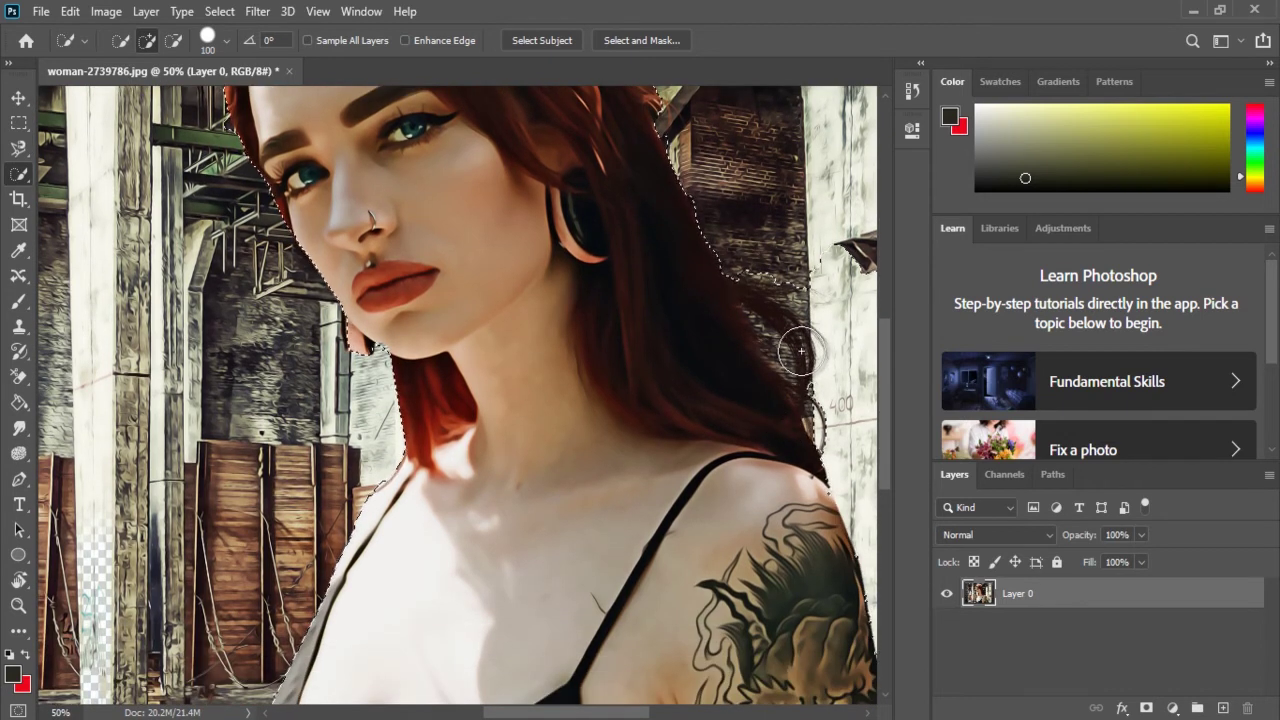
Refine the selection at the shoulder and along the outer edge of the black top, and check the tattooed arm's outline
scroll(801, 352, "down", 1)
scroll(801, 352, "down", 2)
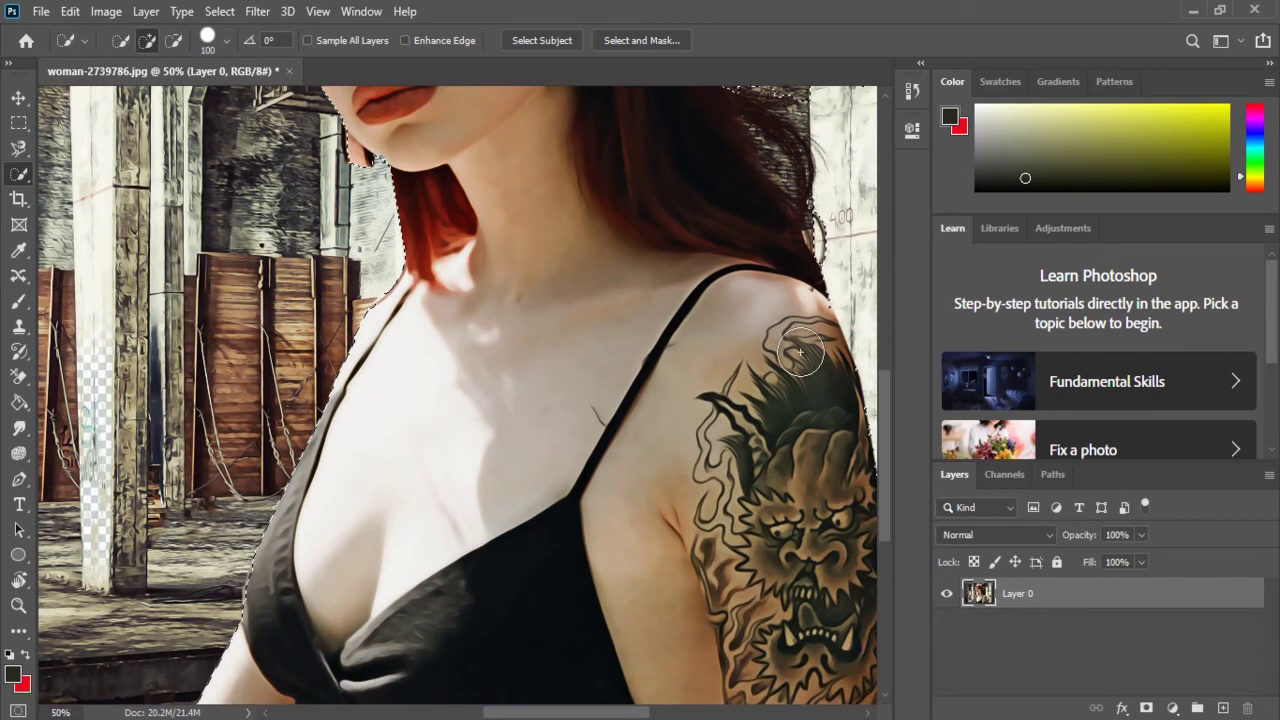
scroll(817, 225, "up", 1)
left_click(800, 285)
scroll(566, 351, "down", 4)
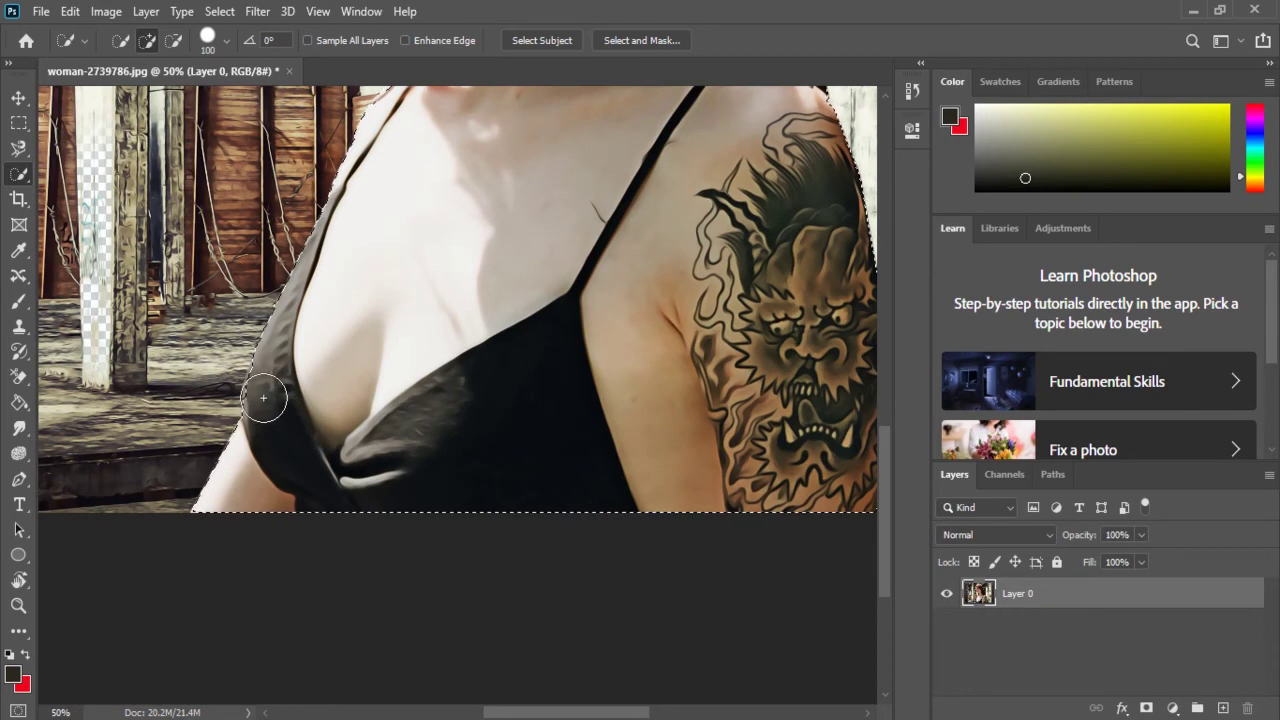
left_click_drag(262, 392, 278, 371)
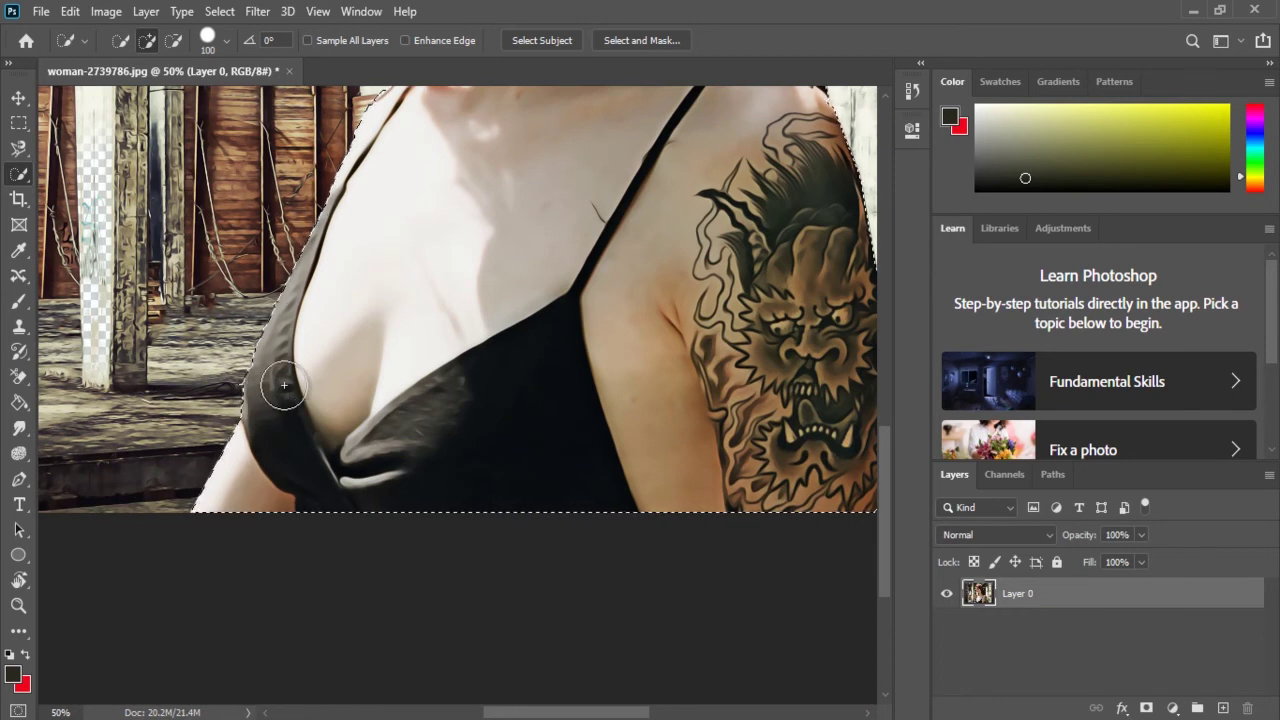
scroll(451, 480, "down", 1)
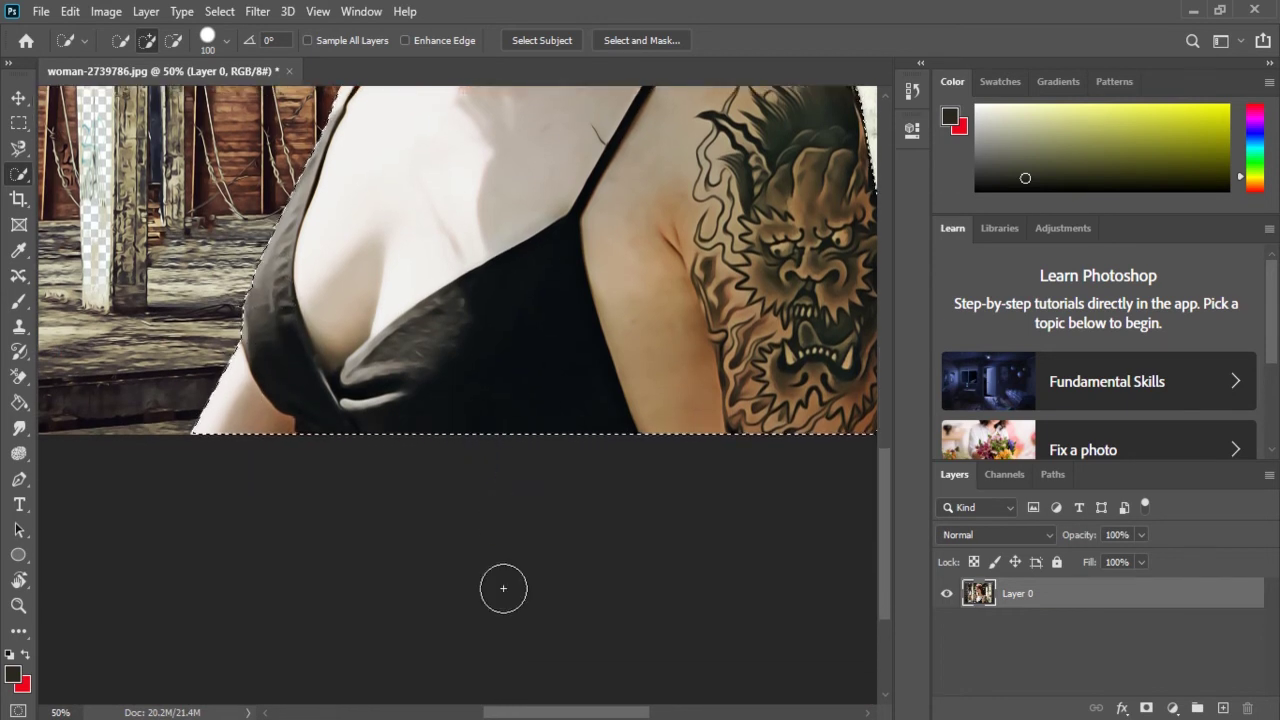
scroll(600, 650, "right", 2)
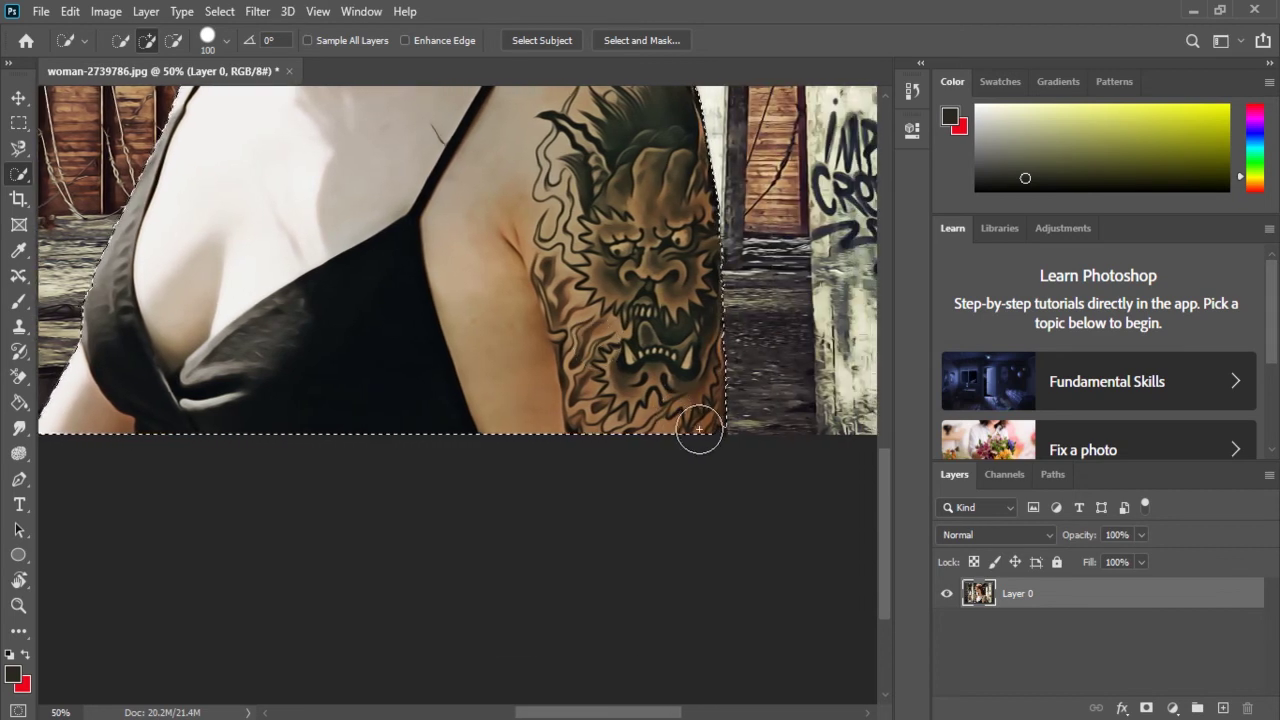
scroll(649, 411, "up", 7)
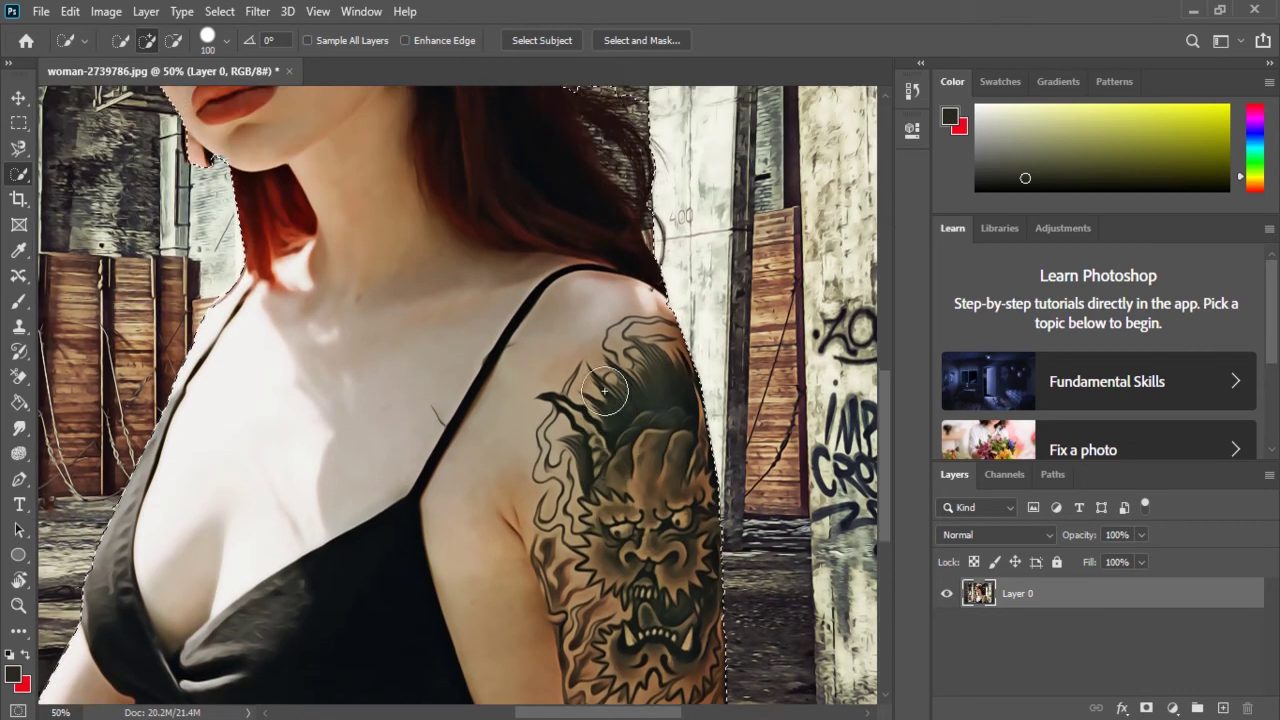
scroll(604, 390, "up", 4)
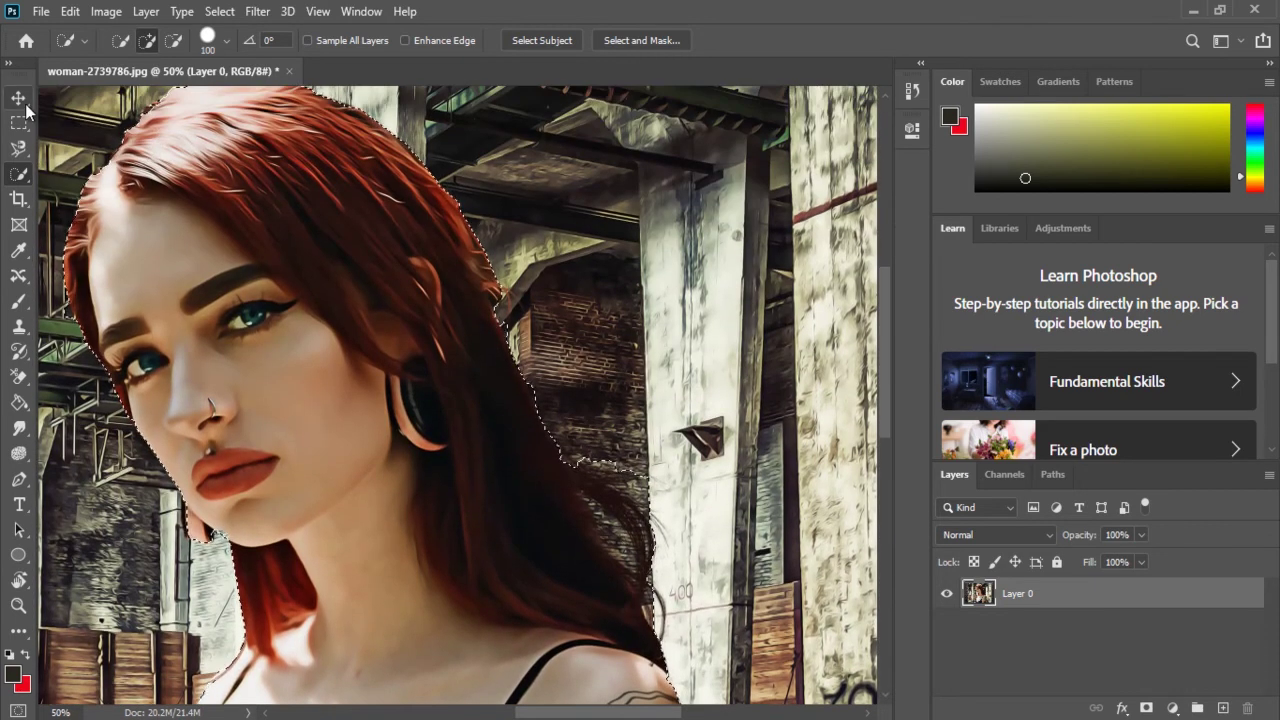
Copy the selected woman to a new layer and place that layer in pattern-1161944.jpg
left_click(19, 98)
left_click(108, 40)
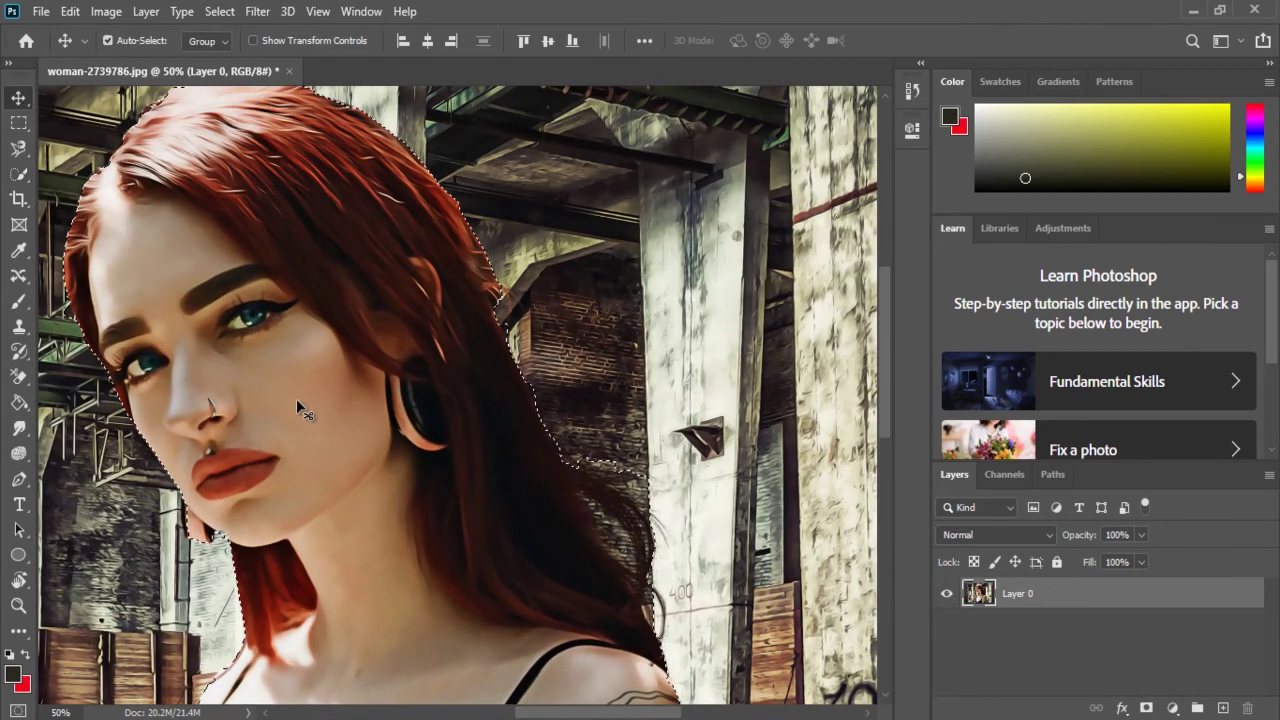
key("ctrl+j")
left_click_drag(296, 399, 463, 386)
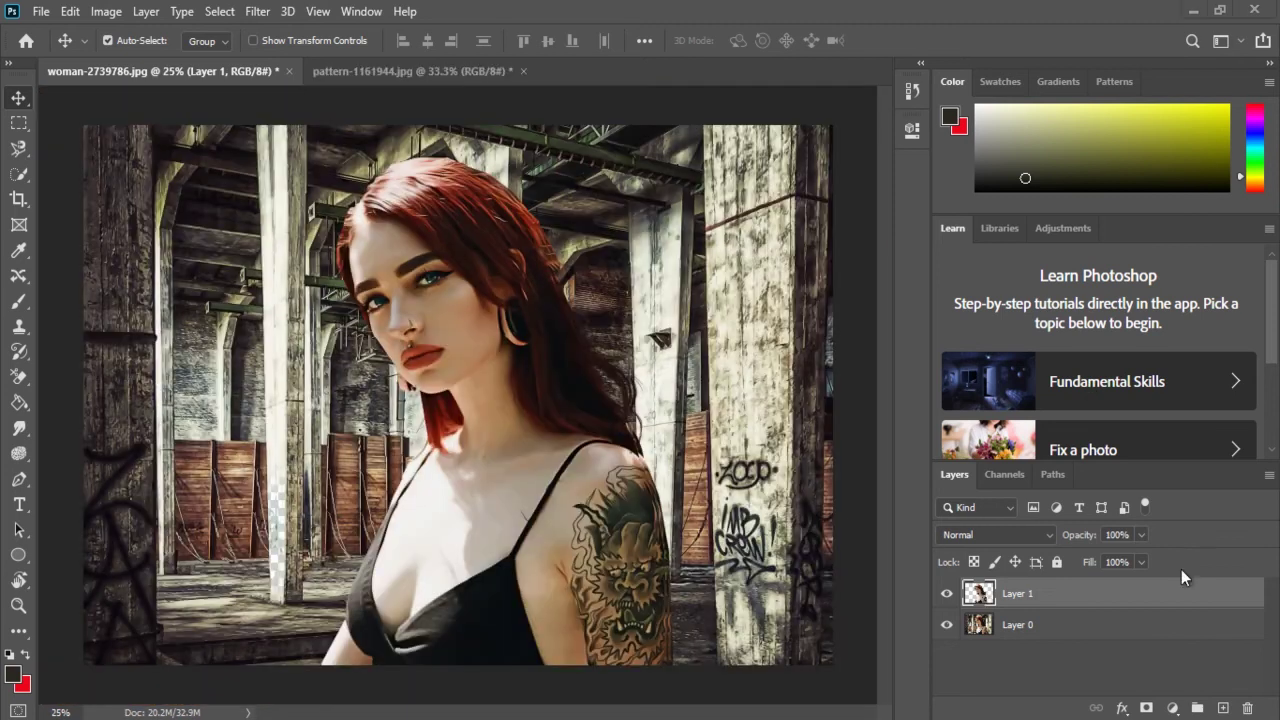
left_click_drag(497, 407, 465, 482)
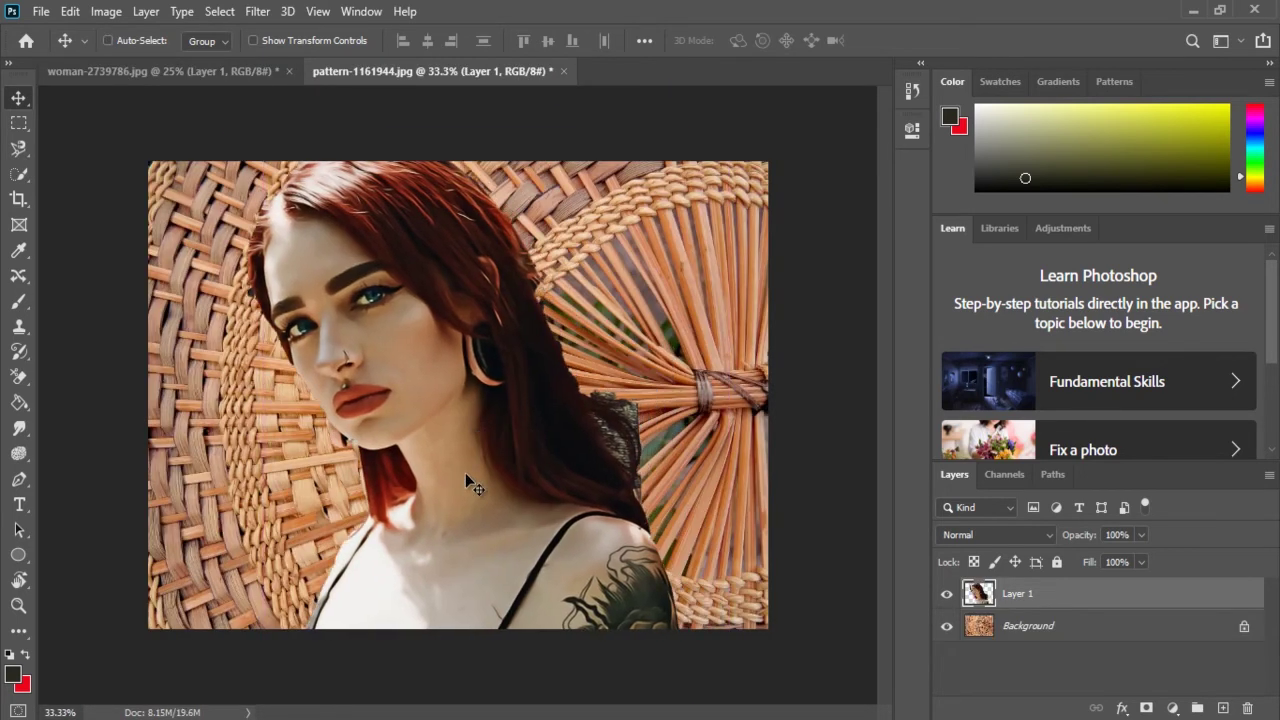
Scale the cut-out woman down to fit the woven background and place a duplicate so two copies stand side by side
key("ctrl+t")
left_click_drag(457, 138, 486, 205)
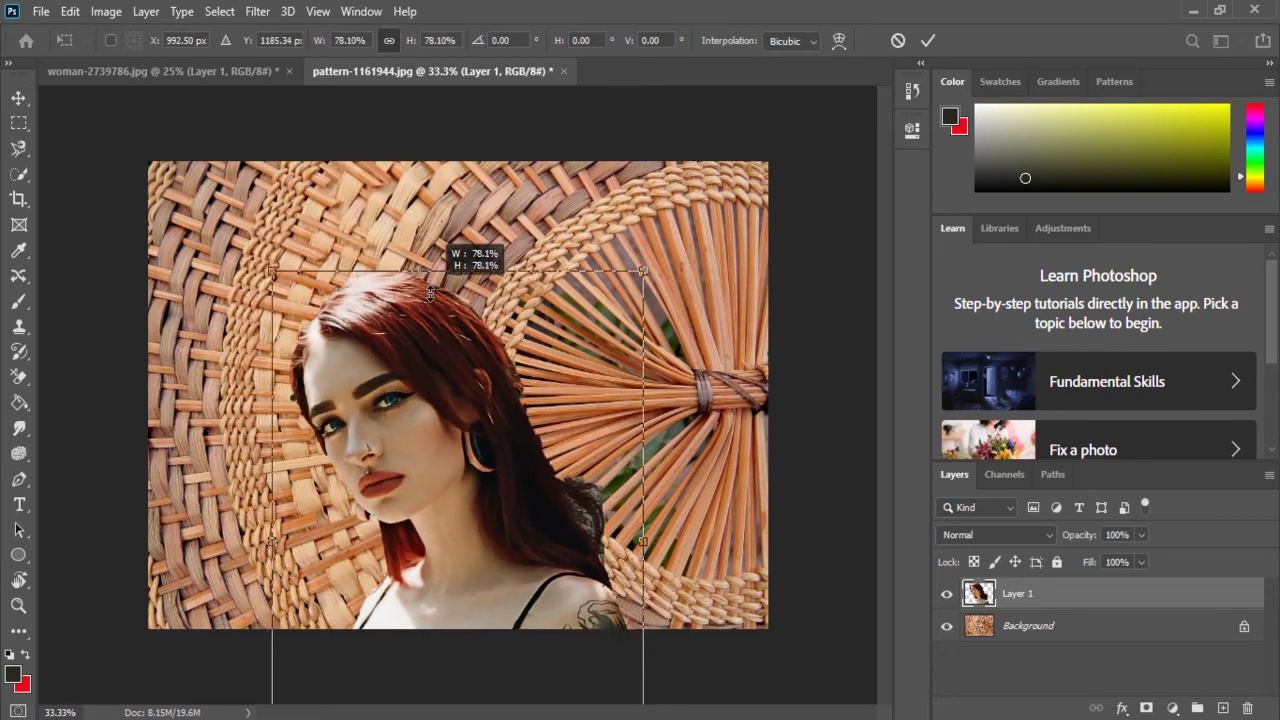
left_click_drag(437, 478, 330, 312)
left_click_drag(354, 144, 350, 189)
mouse_move(321, 400)
left_mouse_down()
mouse_move(585, 405)
mouse_move(439, 370)
mouse_move(296, 376)
mouse_move(310, 380)
left_mouse_up()
key("Return")
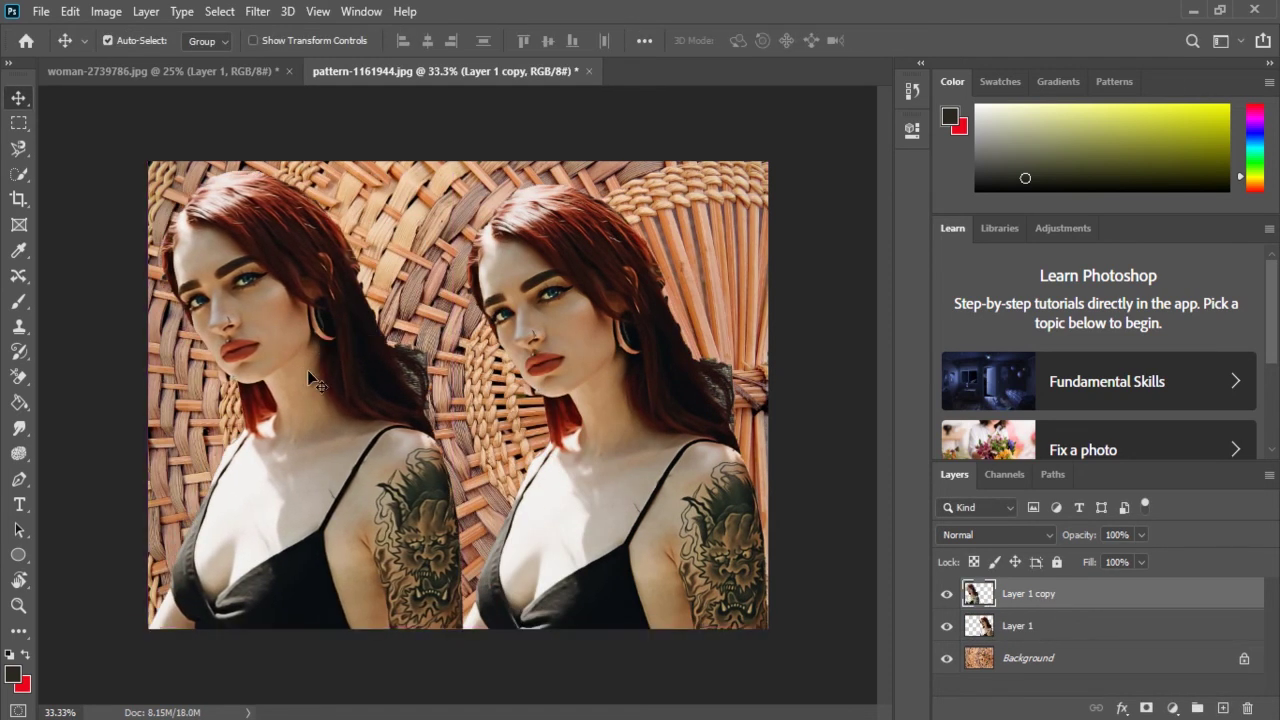
Flip Layer 1 copy horizontally so the two women mirror each other on the woven background
key("ctrl+t")
left_click_drag(395, 583, 366, 581)
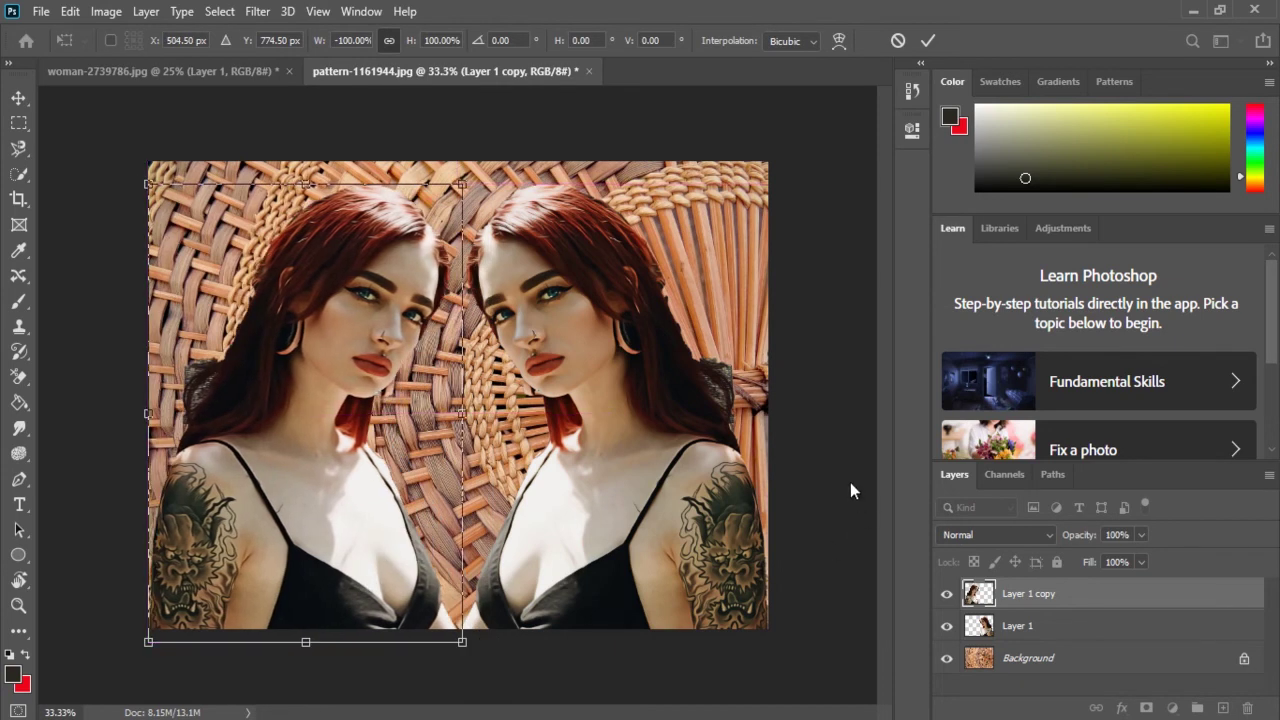
key("Return")
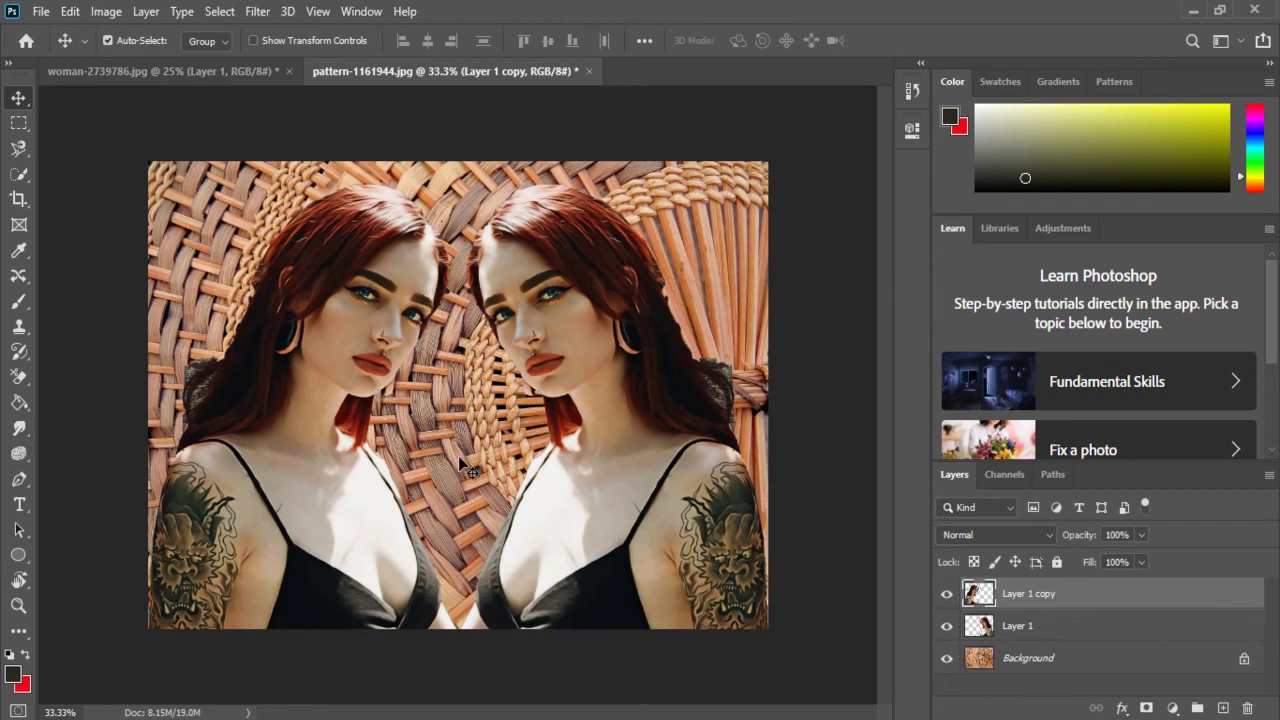
left_click_drag(617, 460, 636, 405)
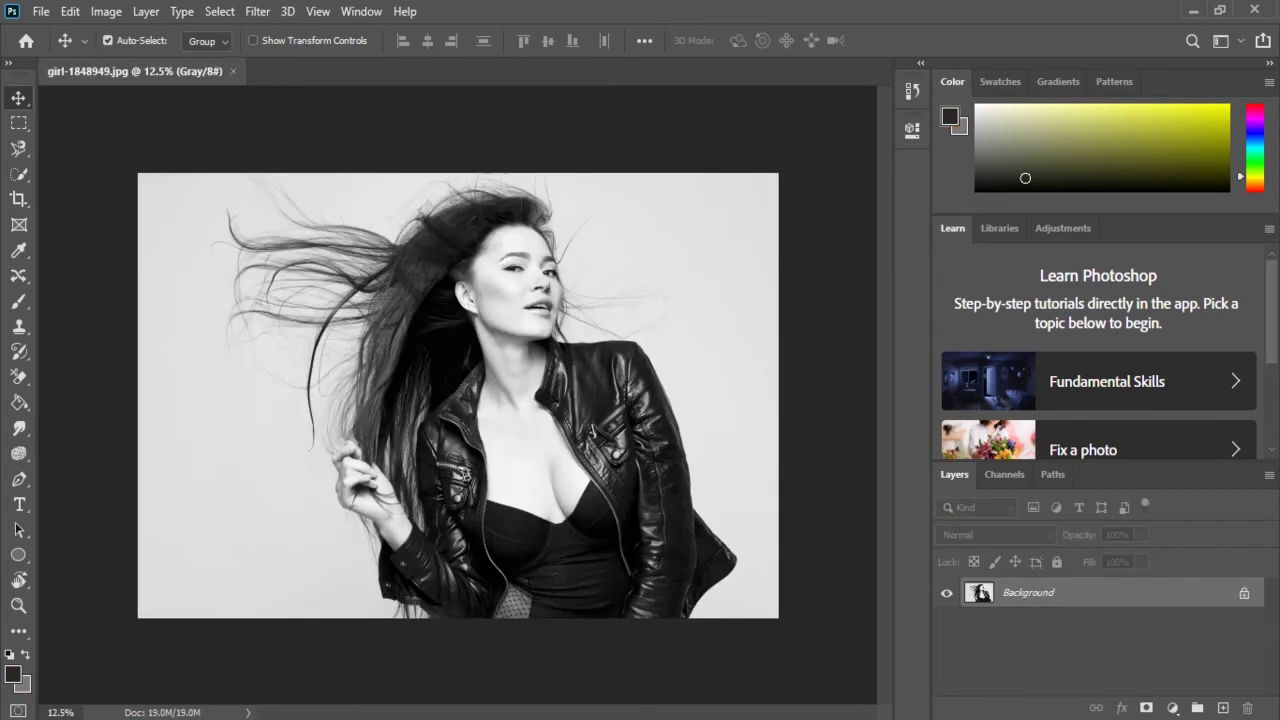
Erase the light backdrop around the hair and jacket in girl-1848949.jpg with the Background Eraser Tool at 300 px and 17% tolerance
left_click(18, 376)
left_click(94, 395)
mouse_move(279, 464)
left_mouse_down()
mouse_move(306, 542)
mouse_move(333, 556)
mouse_move(355, 535)
mouse_move(374, 615)
mouse_move(334, 504)
mouse_move(327, 430)
mouse_move(350, 355)
mouse_move(307, 402)
mouse_move(239, 352)
mouse_move(289, 368)
mouse_move(224, 345)
mouse_move(219, 312)
mouse_move(279, 288)
mouse_move(367, 304)
mouse_move(244, 300)
mouse_move(223, 203)
mouse_move(252, 192)
mouse_move(335, 210)
mouse_move(350, 250)
mouse_move(376, 186)
mouse_move(393, 205)
mouse_move(390, 184)
mouse_move(329, 190)
mouse_move(395, 224)
mouse_move(487, 175)
mouse_move(563, 221)
left_mouse_up()
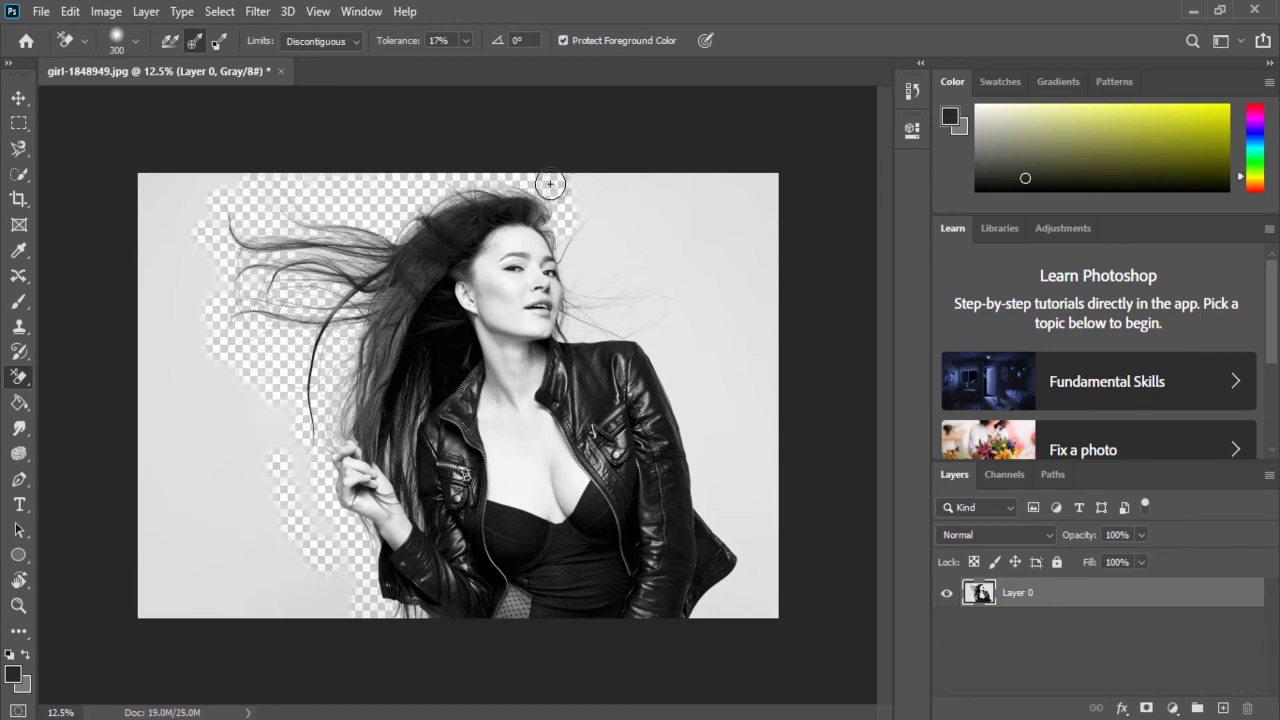
key("ctrl+z")
mouse_move(348, 173)
left_mouse_down()
mouse_move(543, 177)
mouse_move(663, 266)
mouse_move(573, 320)
mouse_move(659, 355)
mouse_move(703, 608)
left_mouse_up()
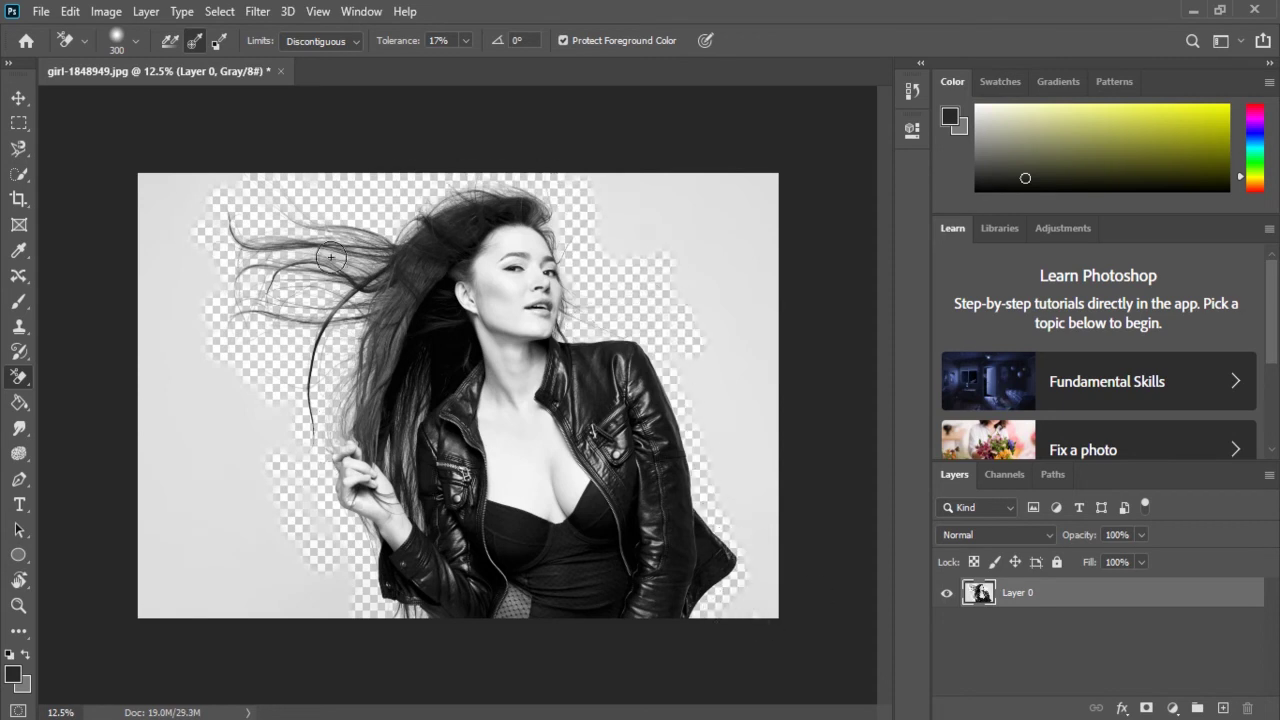
mouse_move(232, 197)
left_mouse_down()
mouse_move(289, 443)
mouse_move(391, 630)
left_mouse_up()
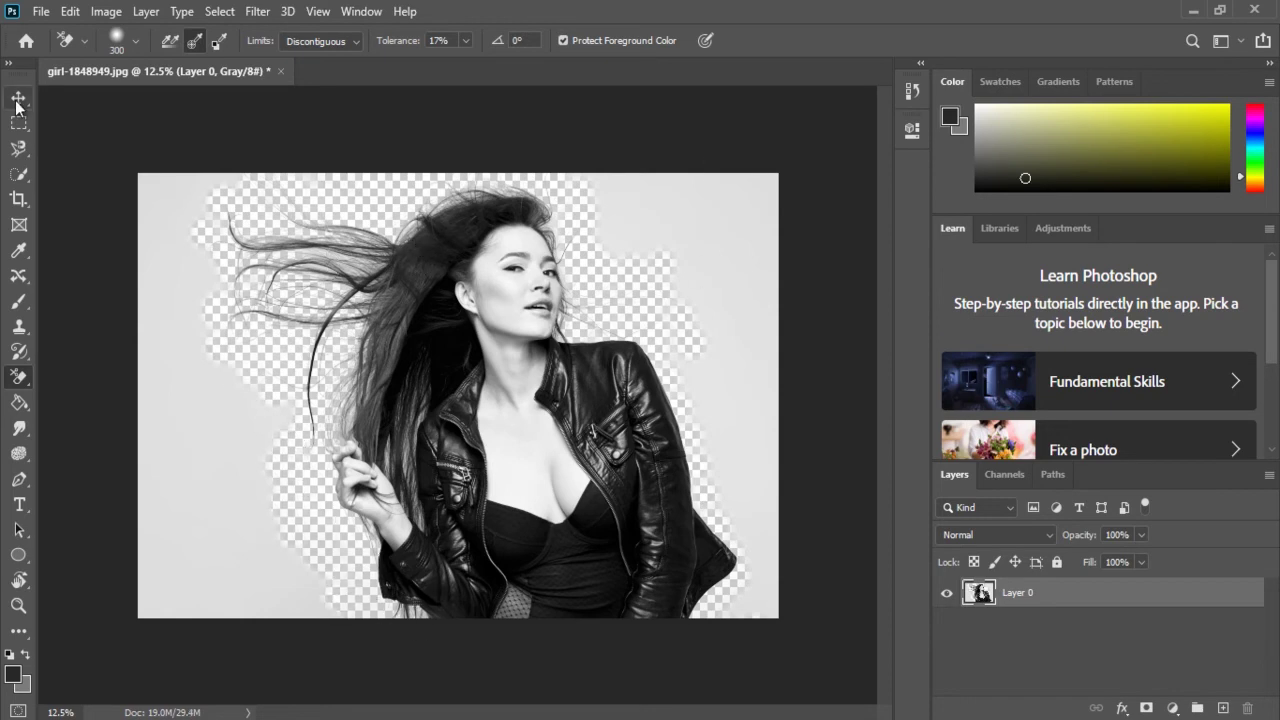
Select the leftover backdrop on the flying-hair side with the Quick Selection Tool, delete it and clear the selection
left_click(22, 176)
right_click(19, 174)
left_click(82, 212)
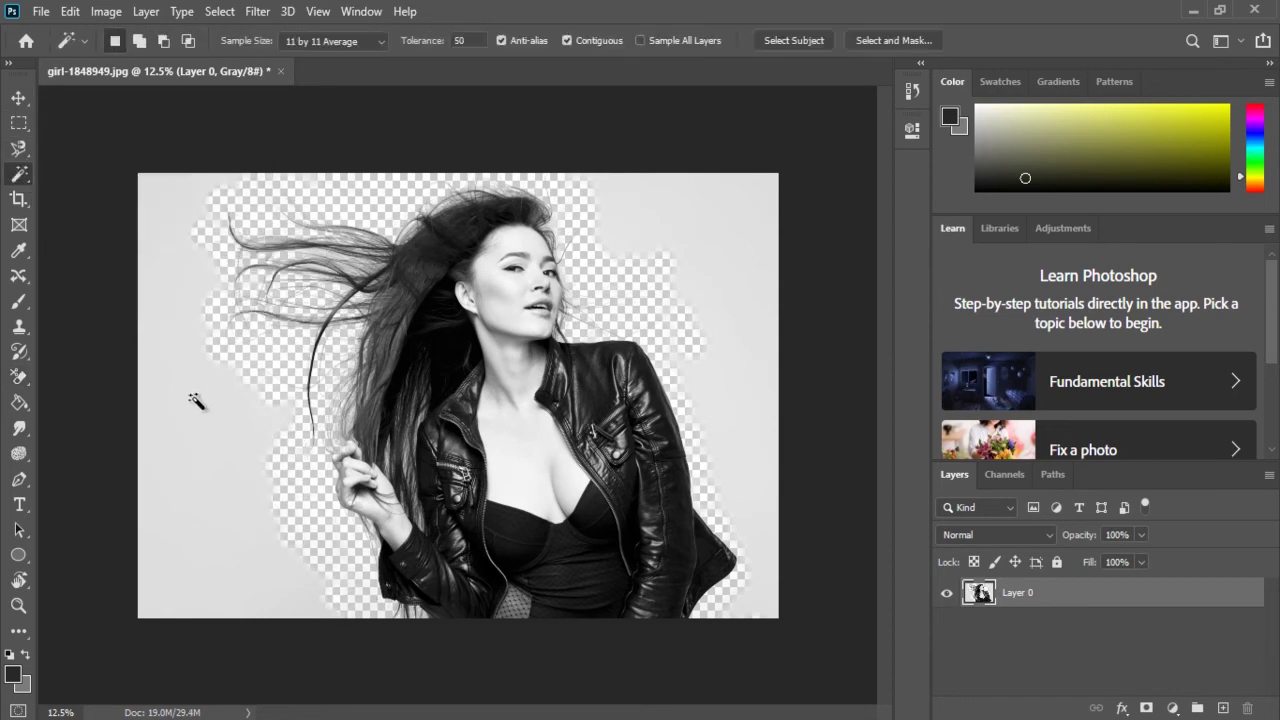
right_click(19, 174)
left_click(82, 194)
mouse_move(180, 337)
left_mouse_down()
mouse_move(170, 284)
mouse_move(222, 467)
mouse_move(137, 467)
left_mouse_up()
key("Delete")
key("ctrl+d")
Select and delete the remaining backdrop on the side the woman faces, and clear the selection
left_click(694, 217)
left_click(574, 281)
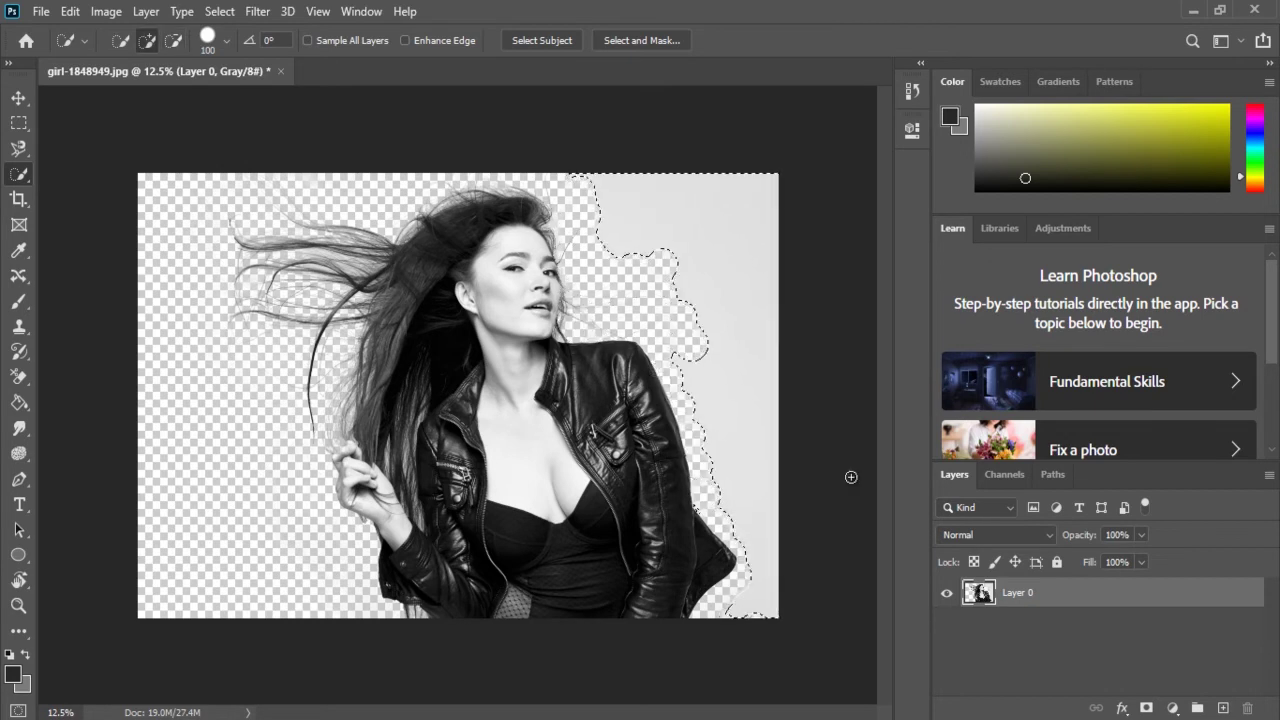
key("Delete")
key("ctrl+d")
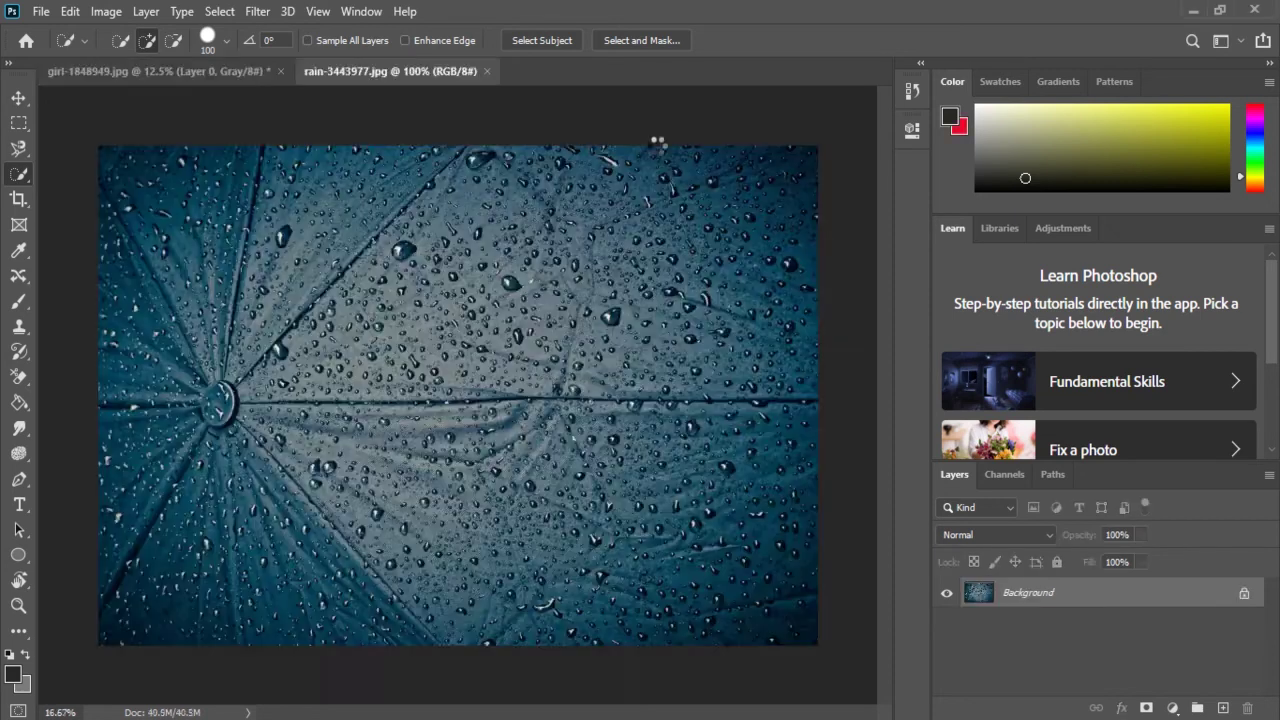
Move the black-and-white cut-out into rain-3443977.jpg, scale it to 74.74% and align it with the image's lower edge
left_click(175, 73)
key("v")
left_click_drag(541, 435, 503, 435)
key("ctrl")
key("ctrl+t")
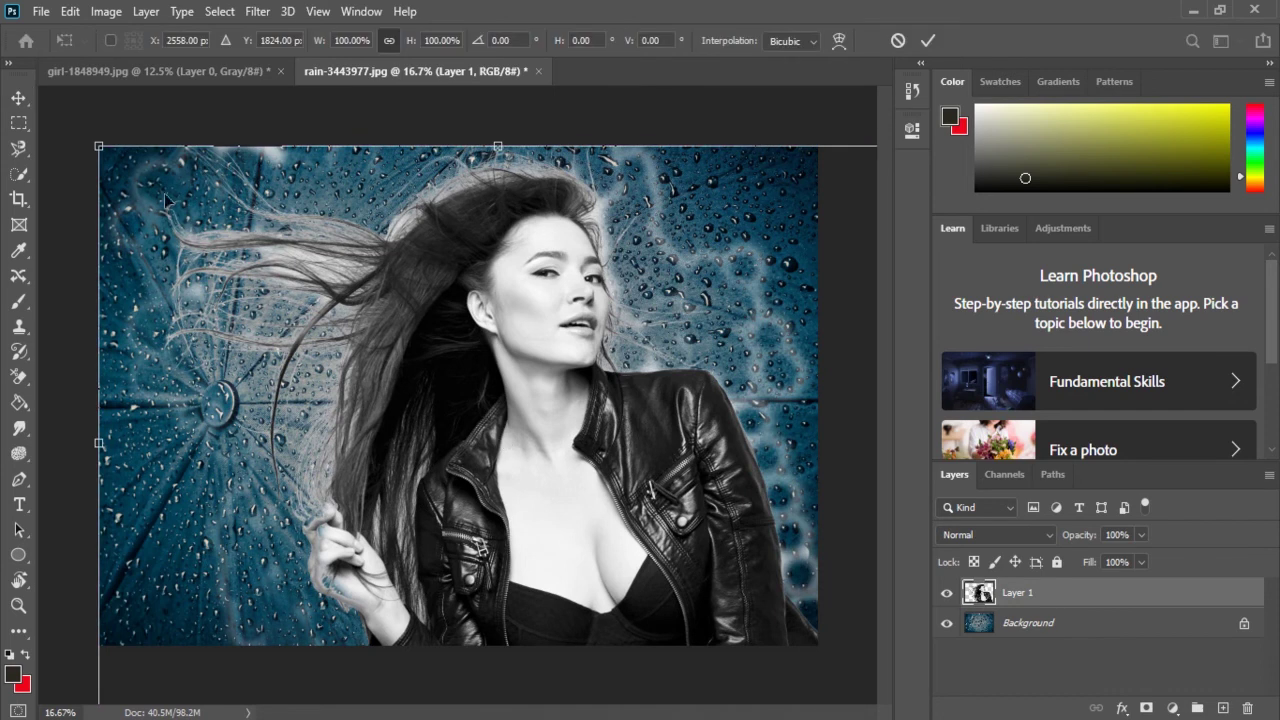
left_click_drag(99, 145, 535, 417)
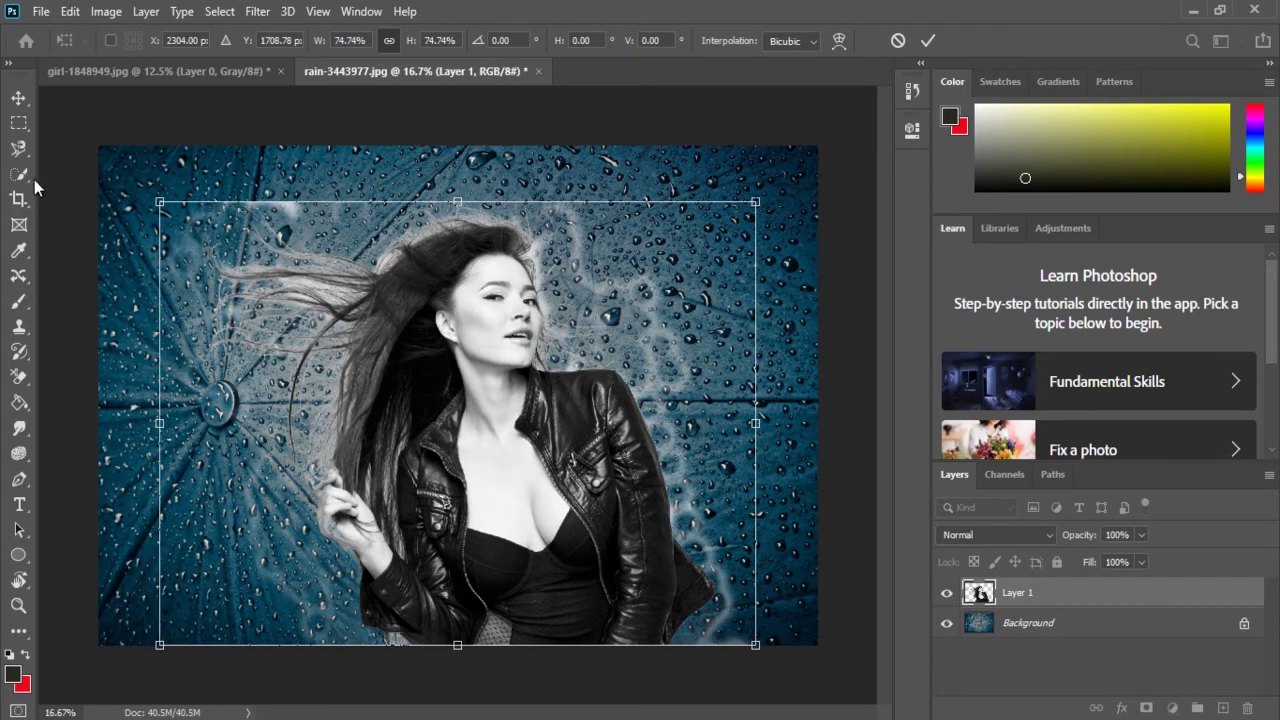
Apply the transform and erase the pale backdrop remnants above the hair and beside the face and jacket with a 250 px Eraser Tool
left_click(19, 377)
left_click(86, 387)
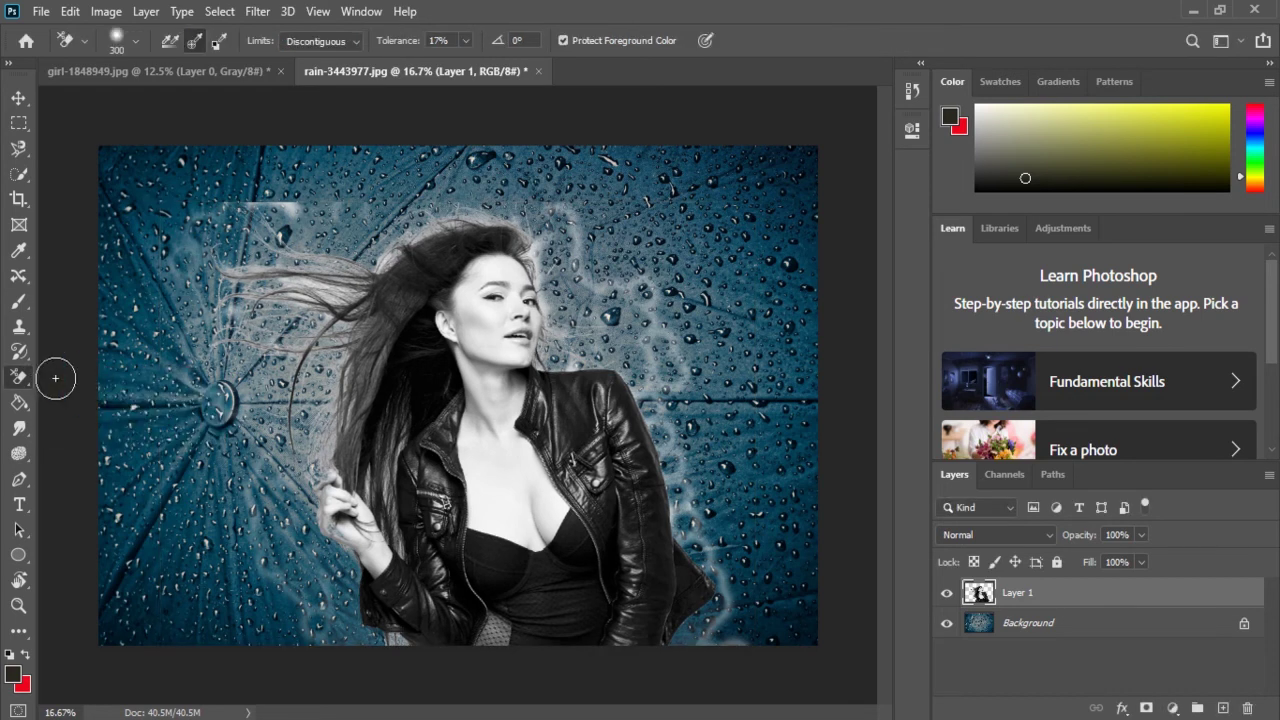
left_click(19, 378)
left_click(96, 378)
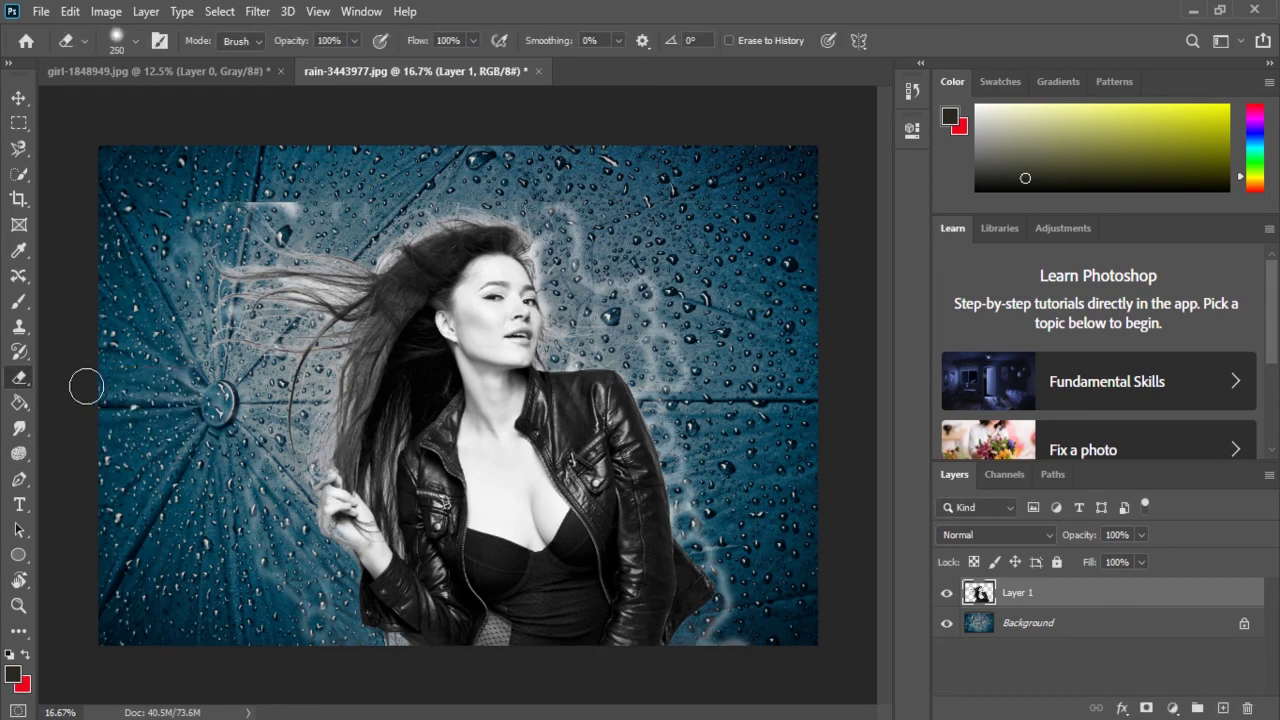
left_click_drag(270, 200, 340, 202)
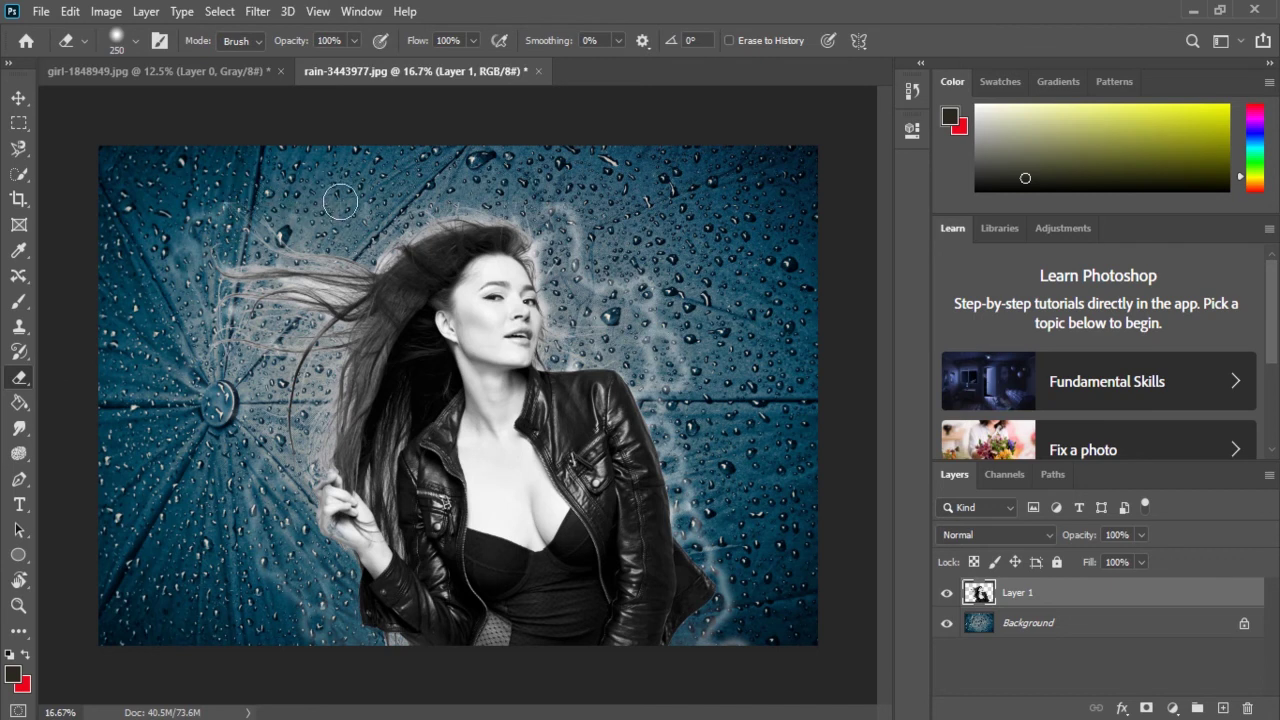
mouse_move(580, 203)
left_mouse_down()
mouse_move(601, 291)
mouse_move(576, 210)
mouse_move(556, 194)
mouse_move(612, 291)
mouse_move(669, 321)
mouse_move(634, 287)
mouse_move(667, 334)
mouse_move(656, 381)
mouse_move(682, 380)
mouse_move(657, 384)
mouse_move(691, 536)
mouse_move(732, 590)
mouse_move(707, 652)
left_mouse_up()
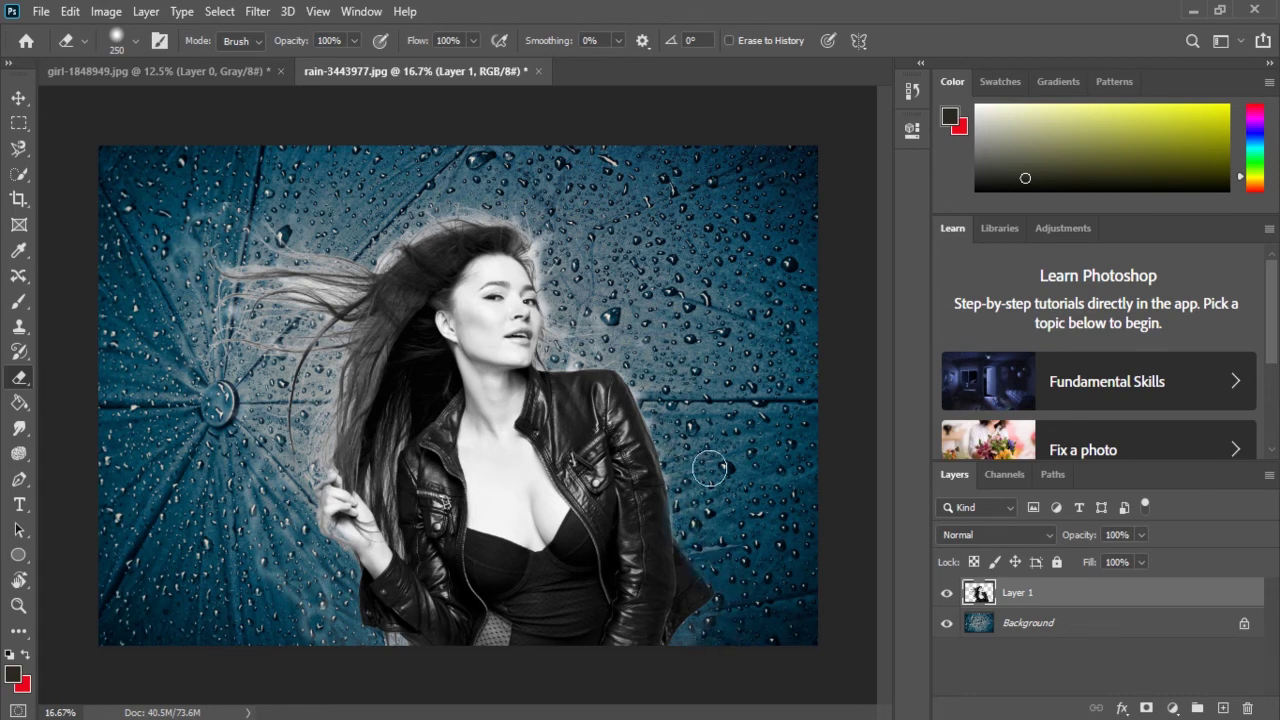
Erase remaining backdrop beside the jacket, and clean the pale fringes around the hair and face with a 300 px Background Eraser at 17% tolerance
left_click_drag(641, 371, 673, 455)
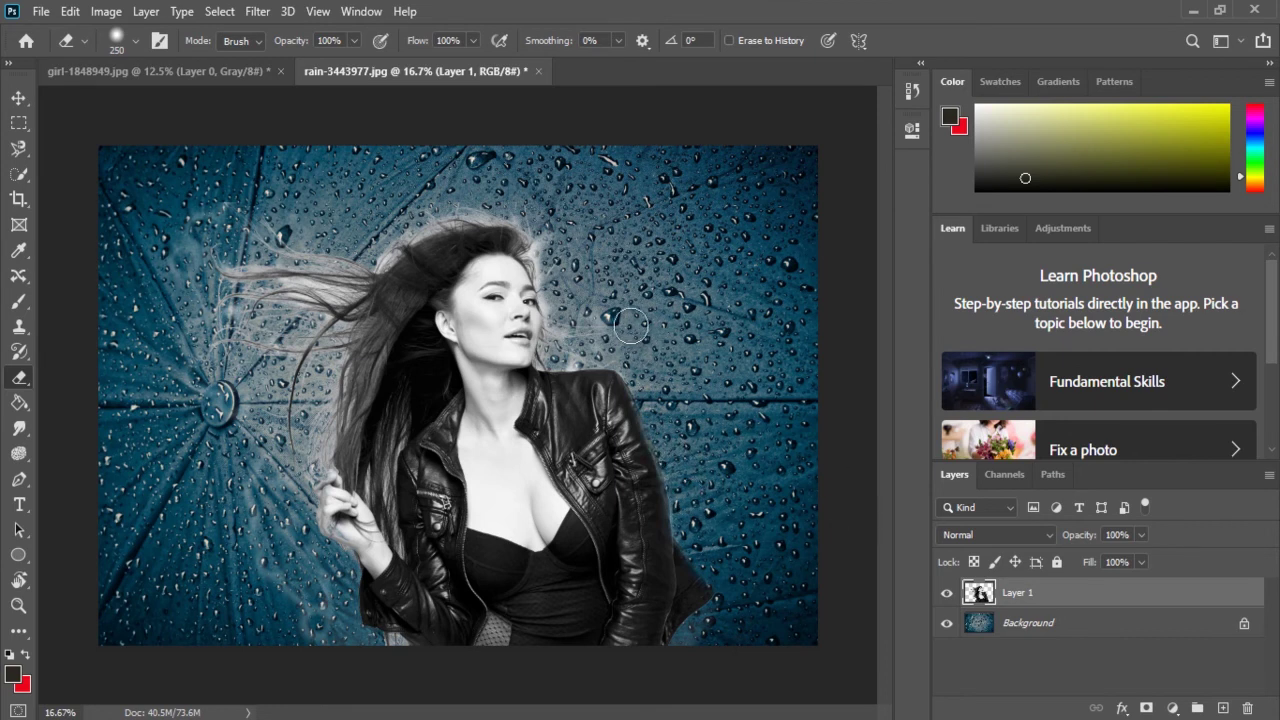
mouse_move(246, 514)
left_mouse_down()
mouse_move(290, 591)
mouse_move(317, 622)
mouse_move(320, 577)
mouse_move(326, 630)
mouse_move(351, 639)
mouse_move(325, 626)
mouse_move(339, 608)
mouse_move(268, 505)
left_mouse_up()
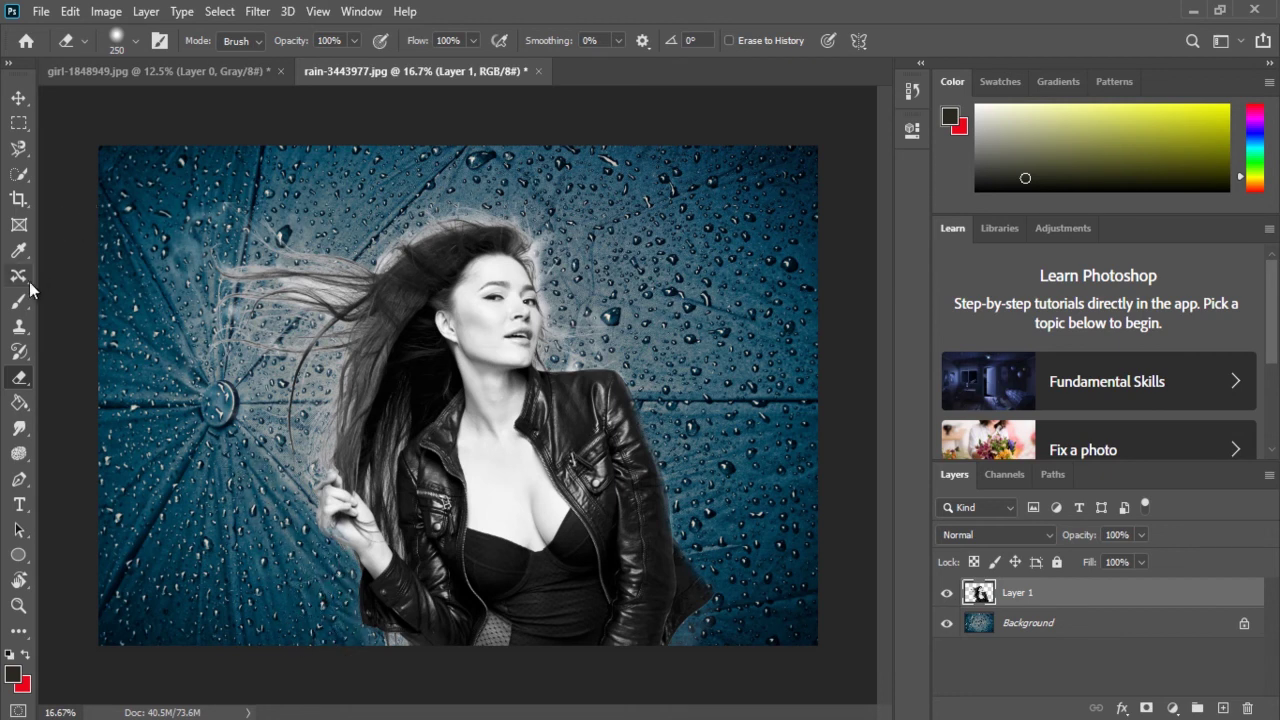
right_click(18, 378)
left_click(110, 396)
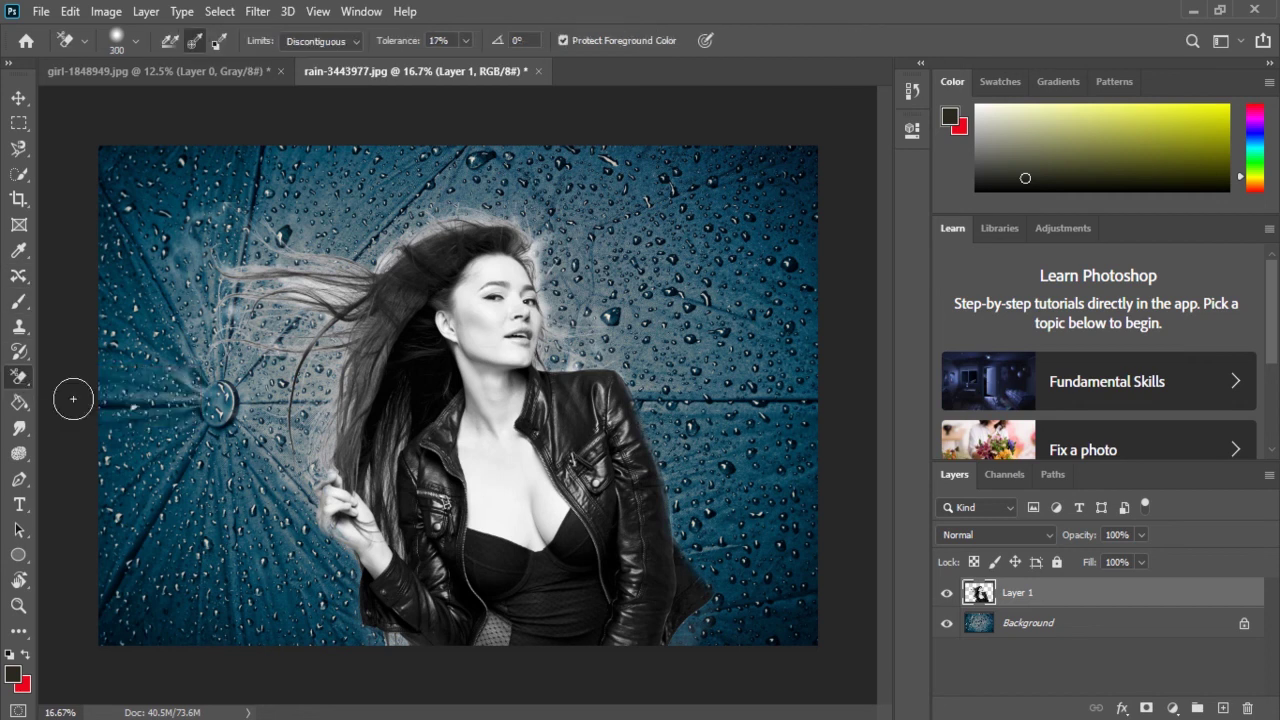
mouse_move(330, 298)
left_mouse_down()
mouse_move(220, 285)
mouse_move(200, 240)
mouse_move(301, 260)
mouse_move(250, 229)
left_mouse_up()
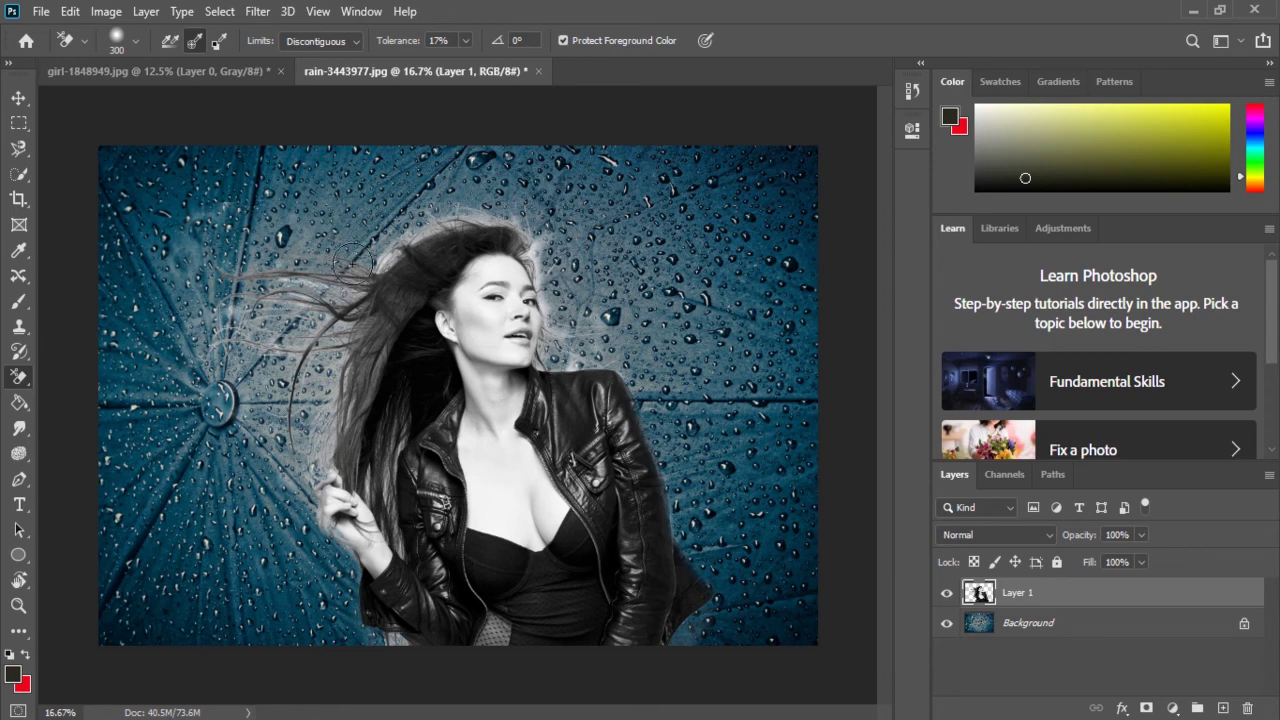
left_click_drag(242, 451, 310, 504)
mouse_move(414, 232)
left_mouse_down()
mouse_move(552, 332)
mouse_move(545, 237)
mouse_move(594, 313)
left_mouse_up()
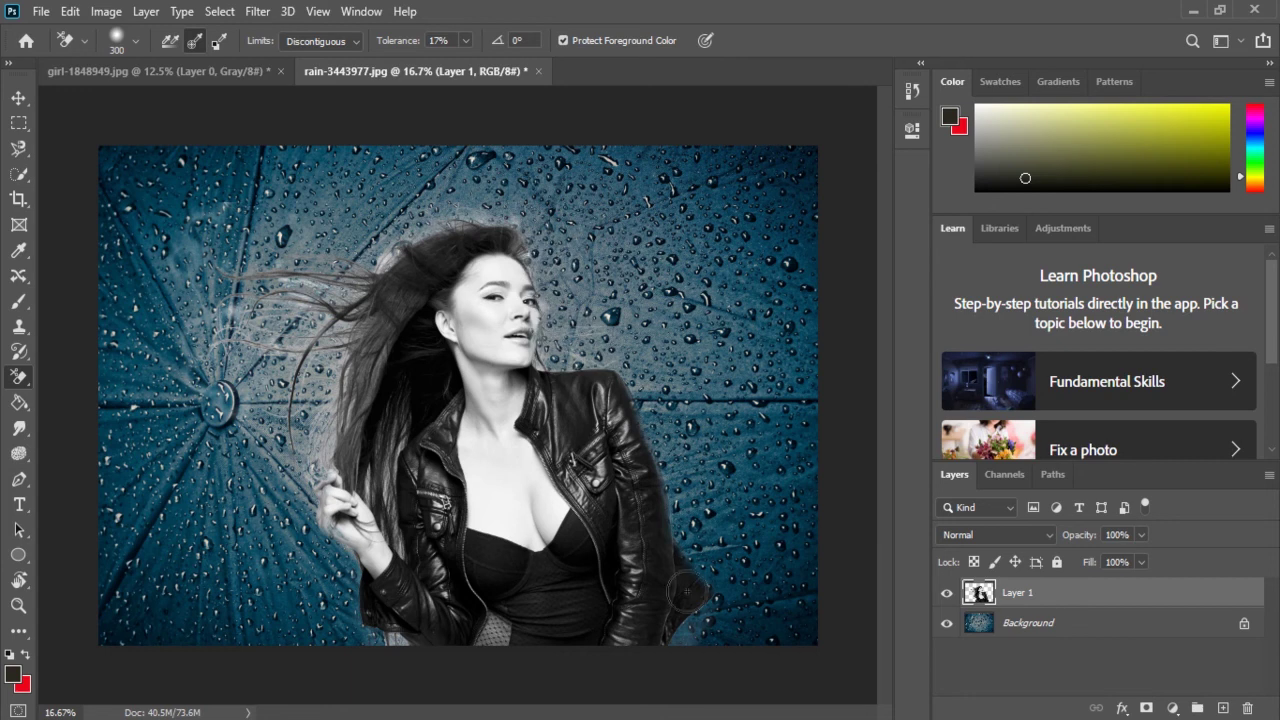
mouse_move(311, 467)
left_mouse_down()
mouse_move(326, 362)
mouse_move(292, 288)
mouse_move(276, 330)
mouse_move(303, 362)
left_mouse_up()
left_click_drag(290, 416, 255, 320)
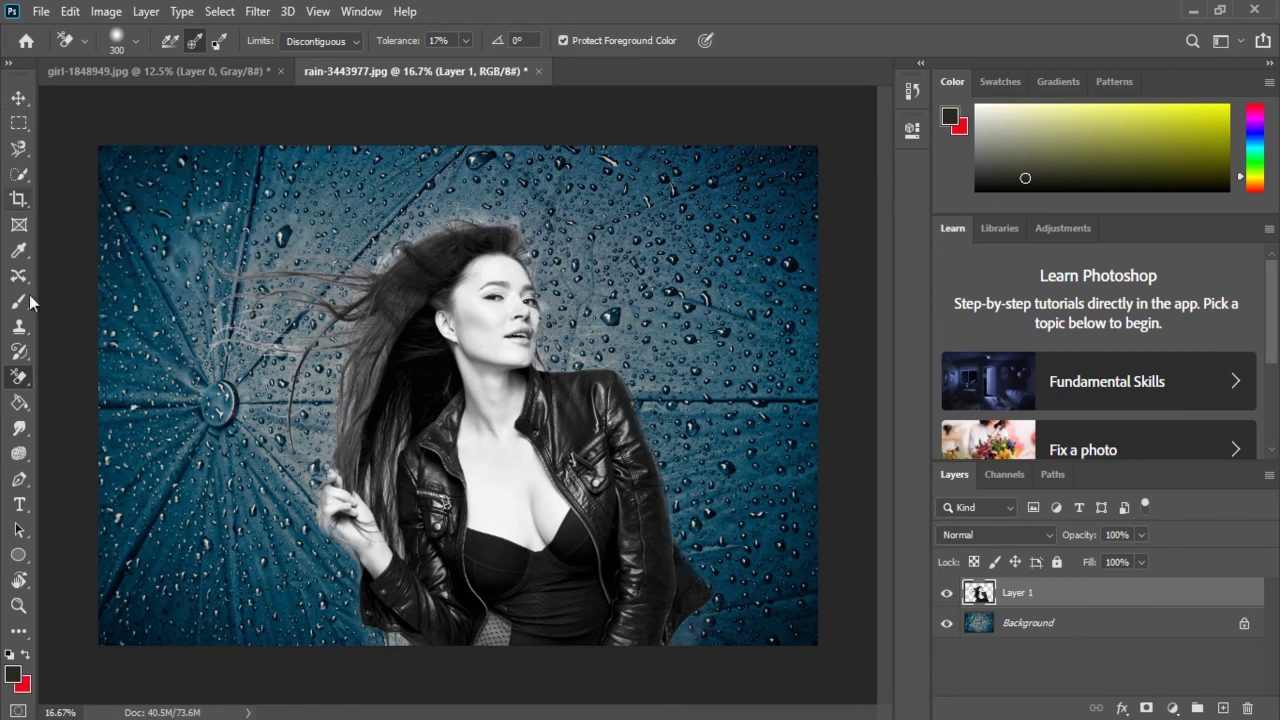
Compare the original cut-out in girl-1848949.jpg with the composite in rain-3443977.jpg
left_click(234, 71)
left_click(415, 71)
left_click(234, 71)
left_click(415, 71)
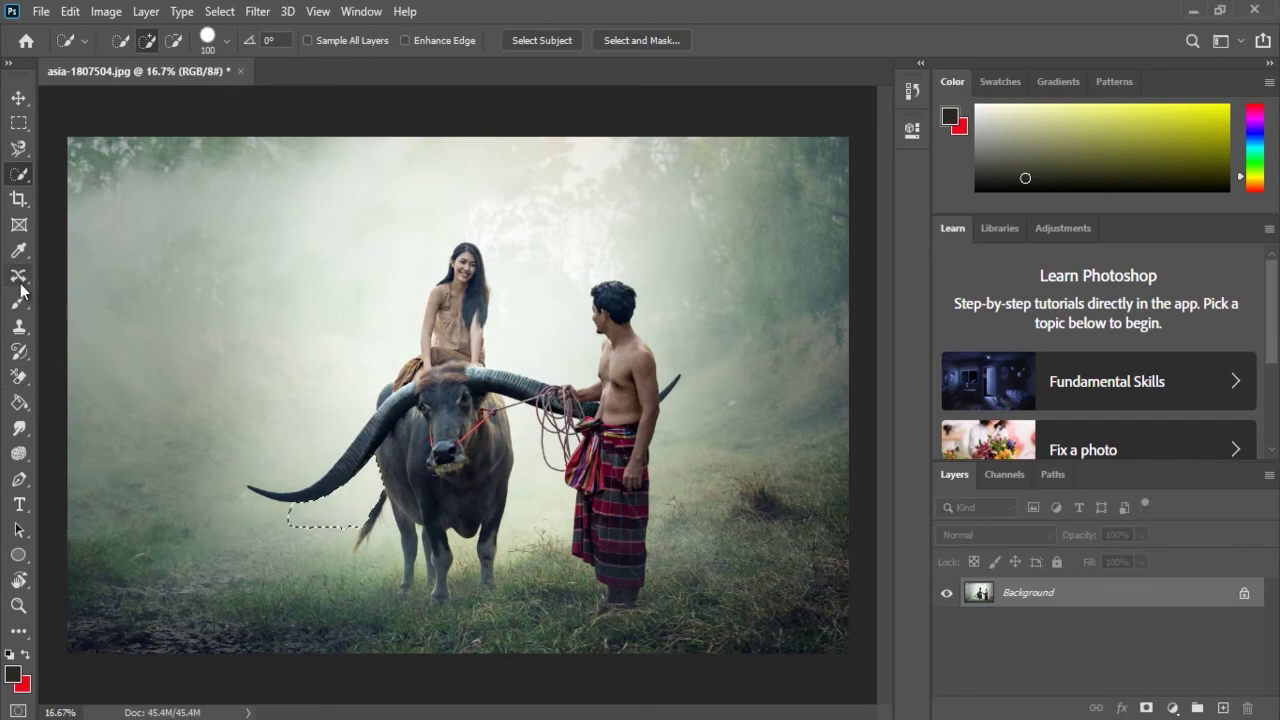
Erase the misty background along the outlines of the buffalo, woman and man in asia-1807504.jpg with the 300 px Background Eraser Tool
left_click_drag(19, 376, 90, 392)
mouse_move(257, 517)
left_mouse_down()
mouse_move(329, 523)
mouse_move(309, 531)
mouse_move(340, 488)
left_mouse_up()
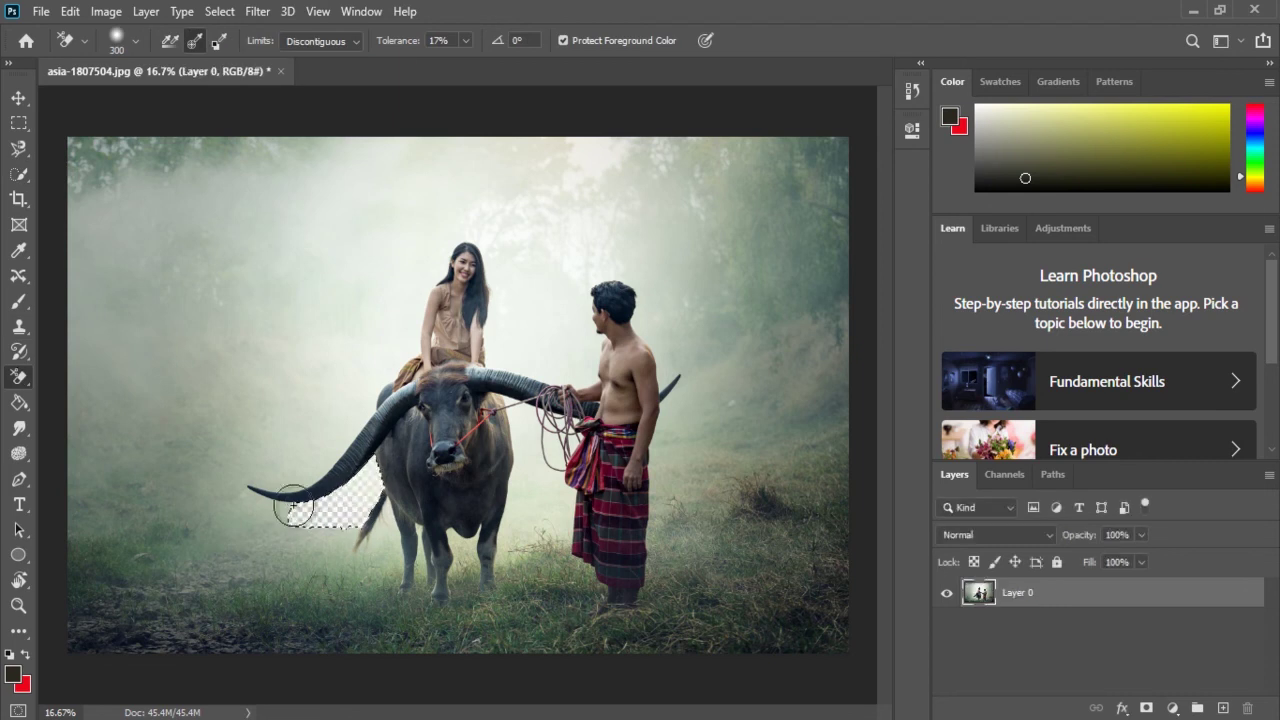
mouse_move(523, 529)
left_mouse_down()
mouse_move(522, 408)
mouse_move(564, 528)
mouse_move(516, 542)
mouse_move(557, 579)
mouse_move(537, 374)
mouse_move(496, 360)
mouse_move(500, 275)
mouse_move(444, 249)
mouse_move(399, 351)
mouse_move(336, 420)
left_mouse_up()
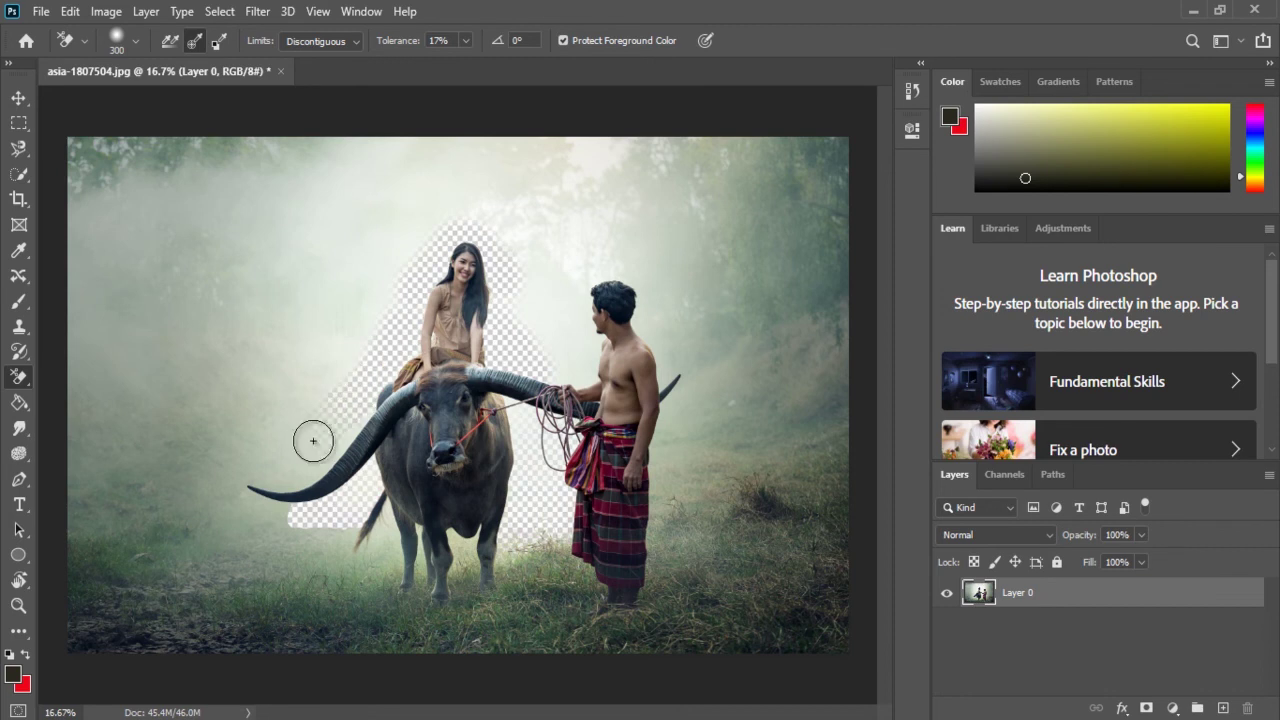
mouse_move(241, 484)
left_mouse_down()
mouse_move(323, 453)
mouse_move(240, 484)
mouse_move(305, 458)
mouse_move(260, 506)
mouse_move(272, 517)
mouse_move(381, 513)
mouse_move(396, 551)
left_mouse_up()
mouse_move(557, 520)
left_mouse_down()
mouse_move(587, 313)
mouse_move(581, 340)
mouse_move(637, 281)
mouse_move(679, 363)
mouse_move(650, 312)
mouse_move(677, 430)
mouse_move(653, 586)
mouse_move(615, 634)
mouse_move(532, 575)
mouse_move(505, 612)
left_mouse_up()
Select the misty sky on the woman's side of the photo with the Quick Selection Tool and delete it
left_click(19, 173)
mouse_move(219, 349)
left_mouse_down()
mouse_move(374, 206)
mouse_move(431, 236)
mouse_move(124, 205)
left_mouse_up()
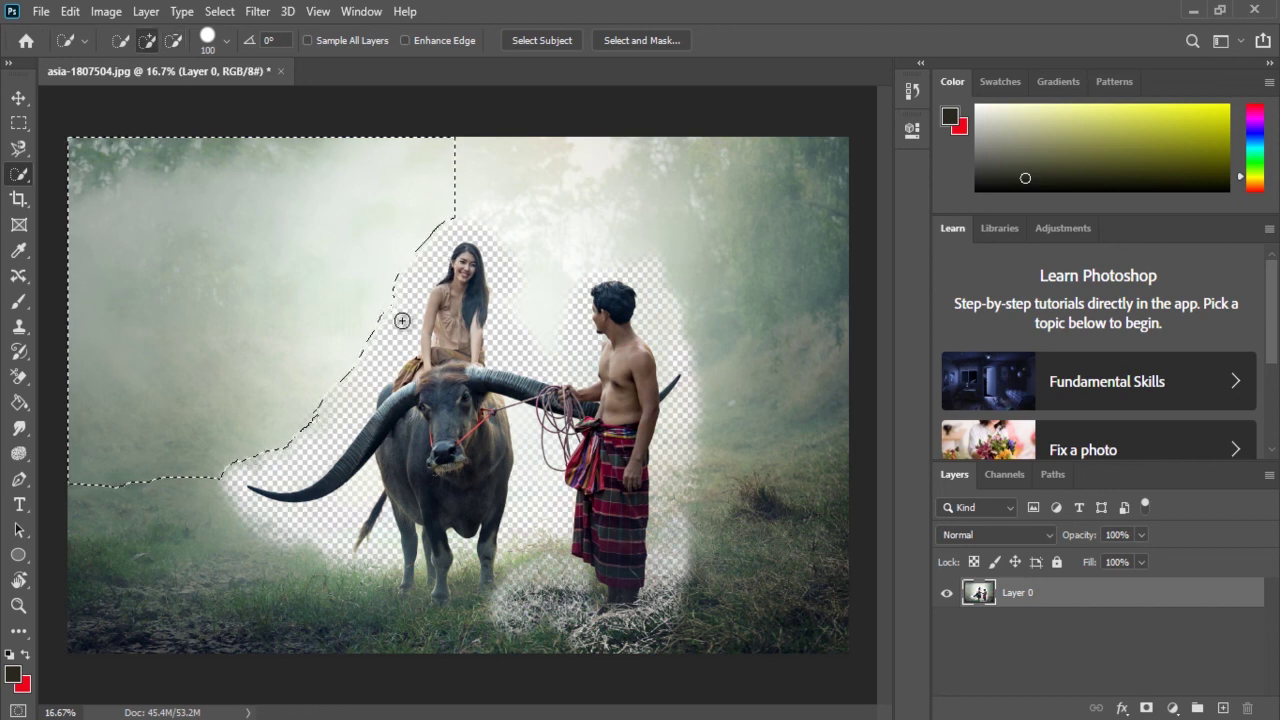
key("Delete")
Select the bright sky above and between the woman and the man, and delete it
left_click(689, 207)
left_click(625, 207)
left_click(589, 253)
left_click_drag(574, 268, 551, 305)
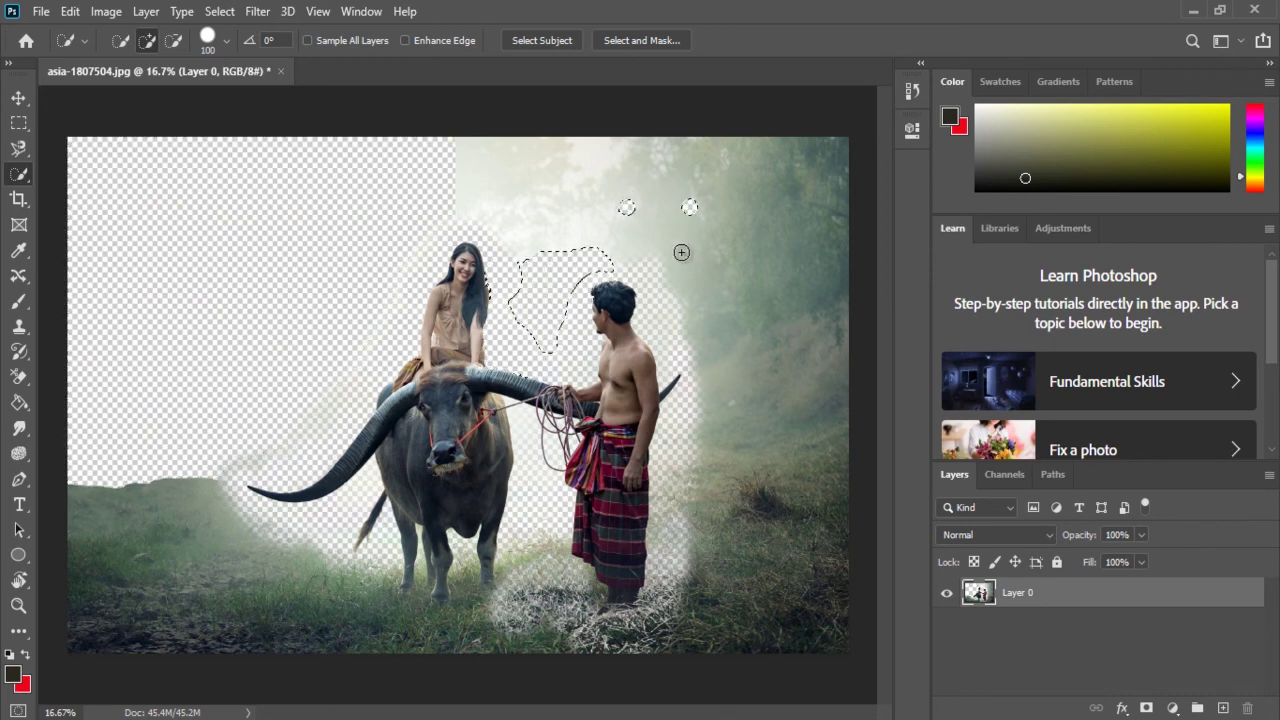
left_click(483, 212)
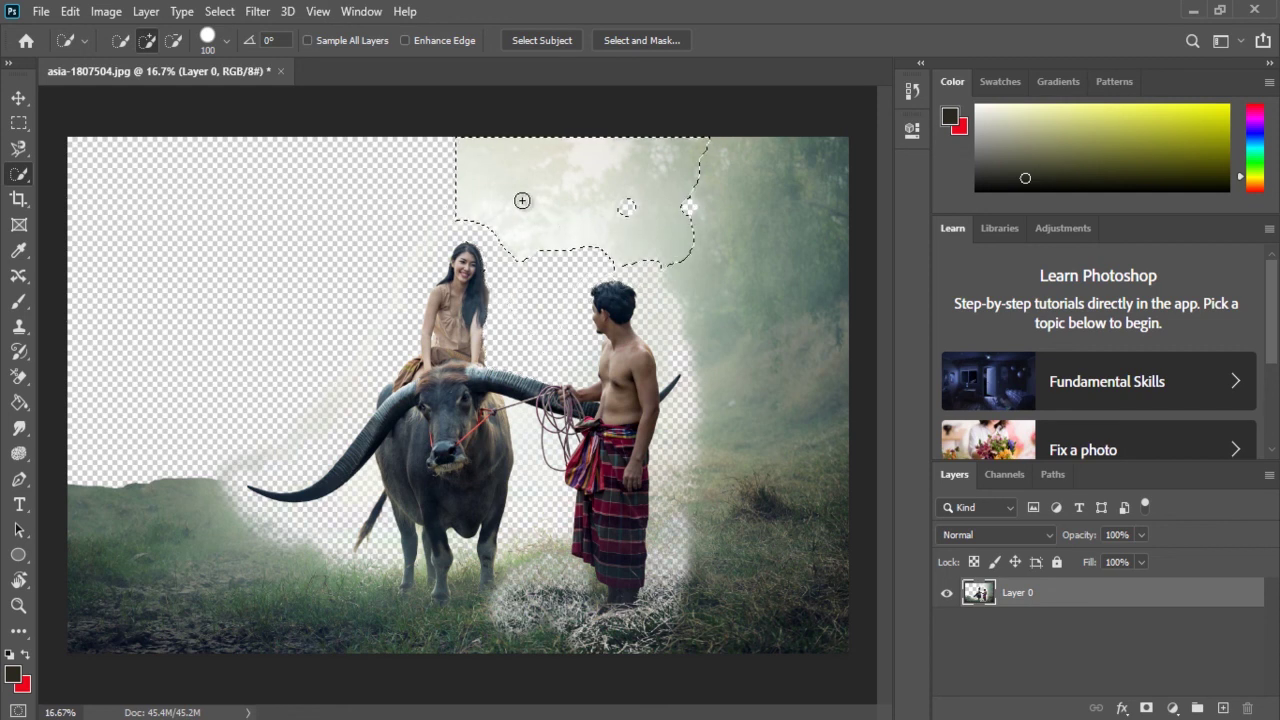
key("Delete")
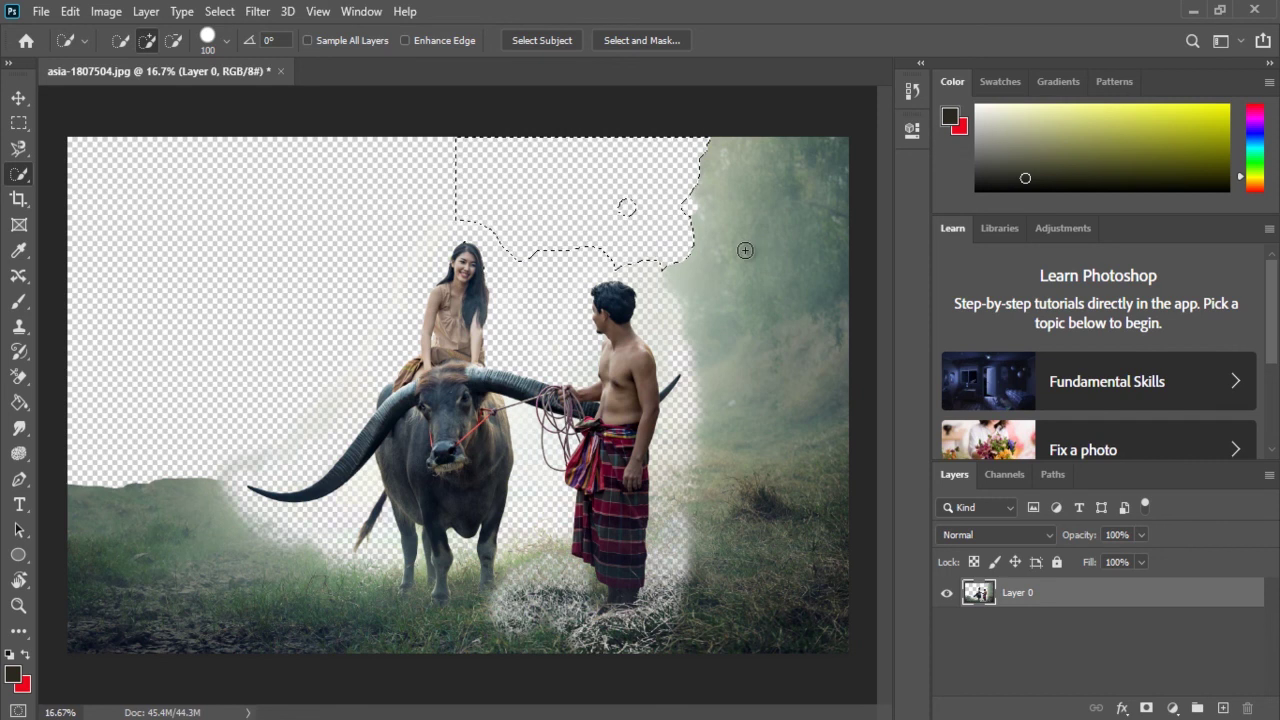
Select the forest backdrop behind the man, subtract the stray areas near his body, delete the backdrop and clear the selection
left_click_drag(720, 451, 743, 443)
key("alt")
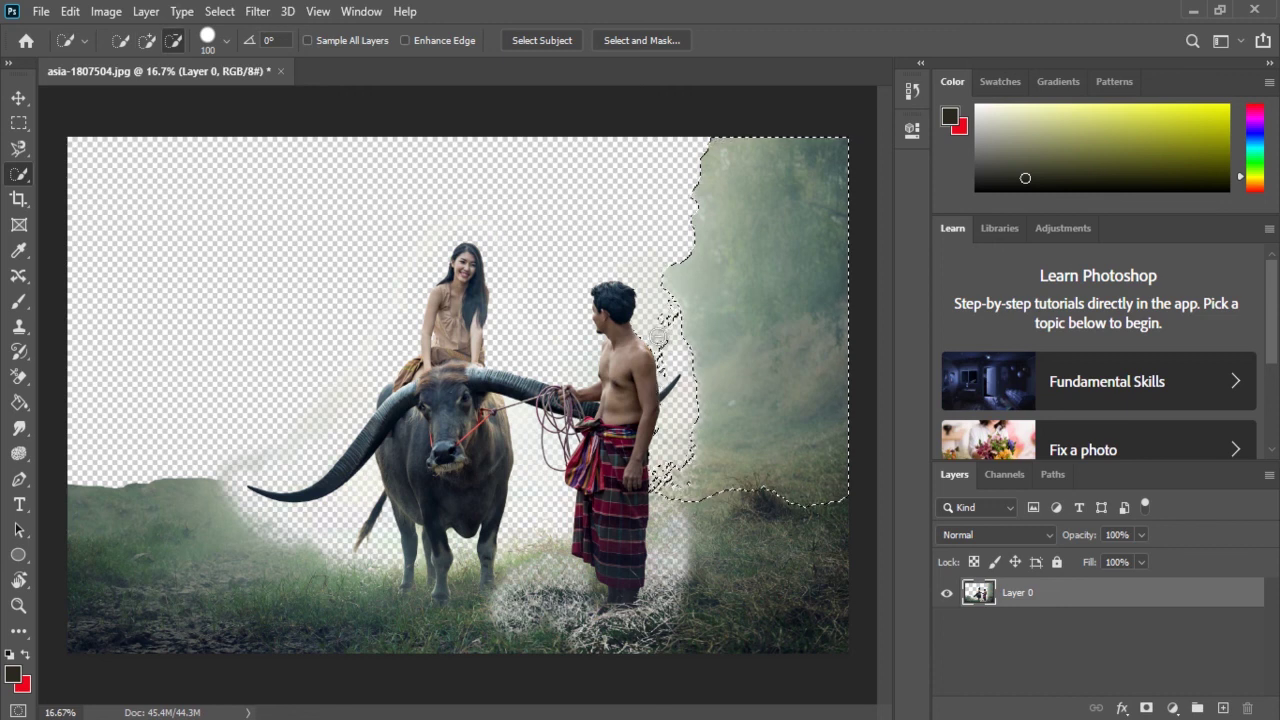
left_click_drag(656, 353, 638, 336)
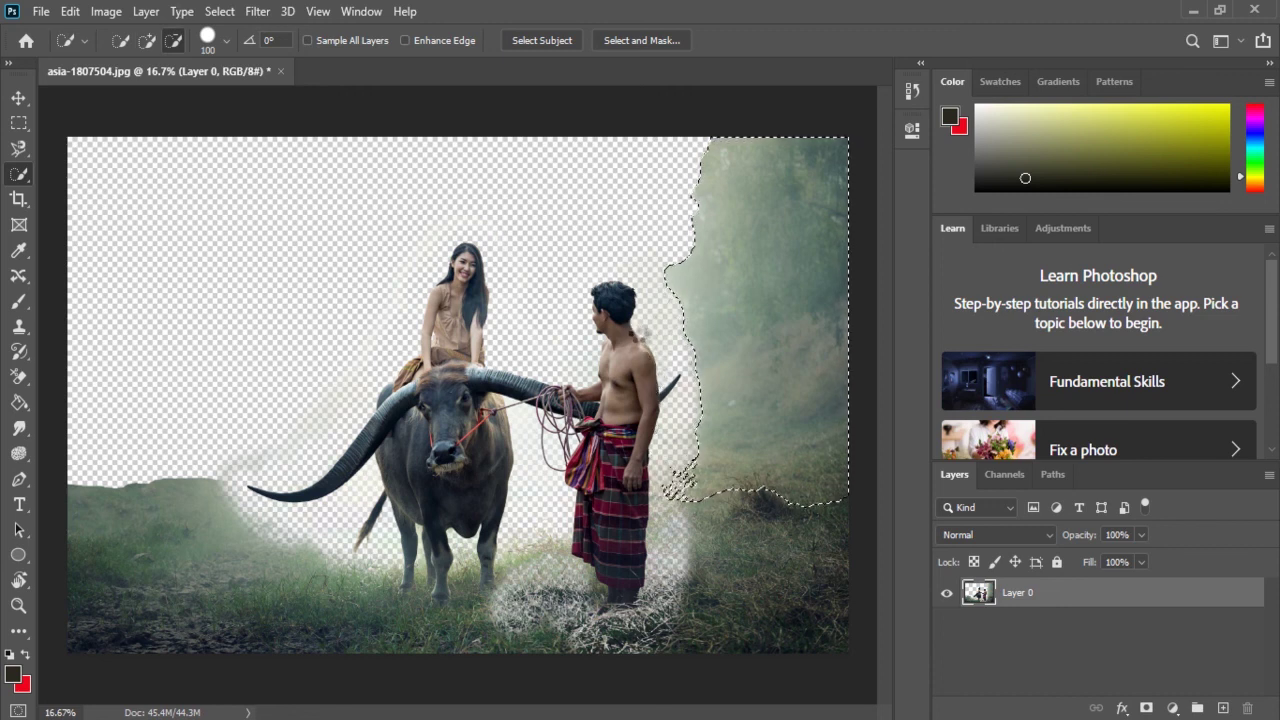
mouse_move(714, 363)
left_mouse_down()
mouse_move(706, 429)
mouse_move(672, 476)
left_mouse_up()
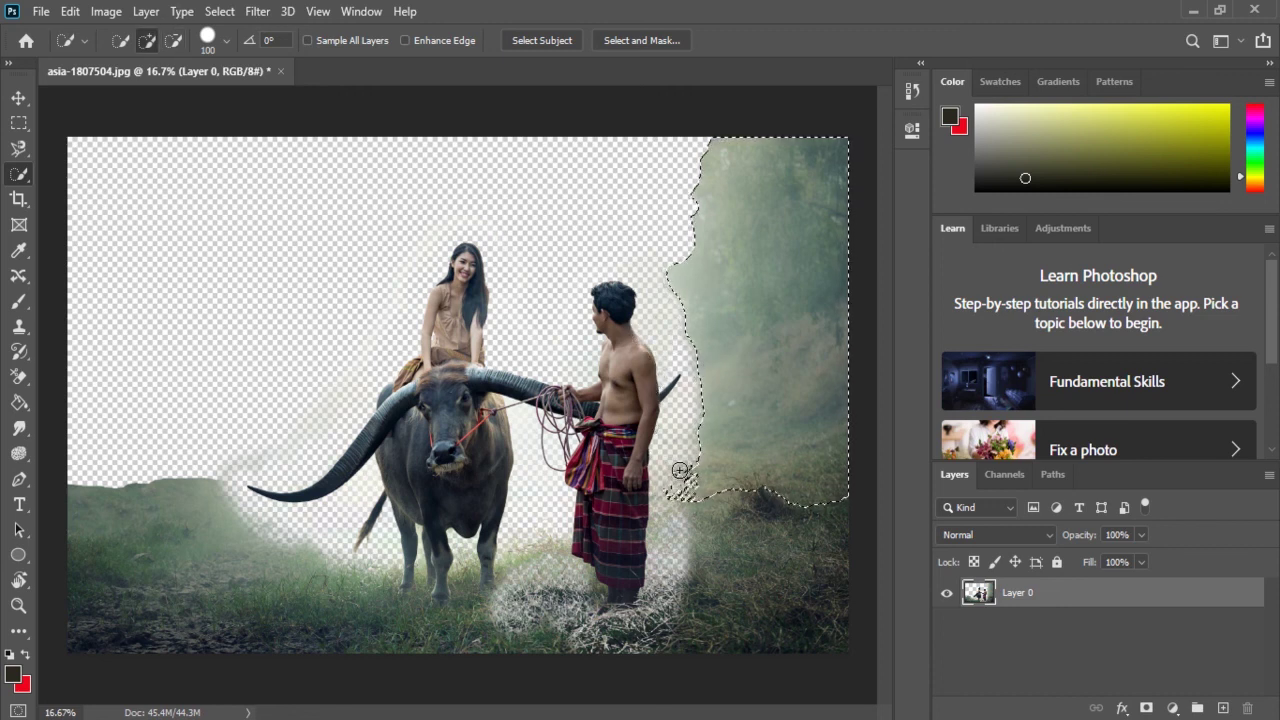
key("Delete")
key("ctrl+d")
Select the grassy ground behind the man, delete it and clear the selection
mouse_move(731, 543)
left_mouse_down()
mouse_move(718, 513)
mouse_move(675, 600)
mouse_move(660, 560)
mouse_move(696, 562)
left_mouse_up()
key("Delete")
key("ctrl+d")
Erase the hard edge of the grass near the horn tip and the remnants behind the man with a 250 px Eraser Tool
left_click(19, 377)
left_click(100, 376)
key("Delete")
key("ctrl+d")
mouse_move(195, 495)
left_mouse_down()
mouse_move(71, 477)
mouse_move(191, 461)
left_mouse_up()
mouse_move(692, 475)
left_mouse_down()
mouse_move(699, 392)
mouse_move(677, 291)
left_mouse_up()
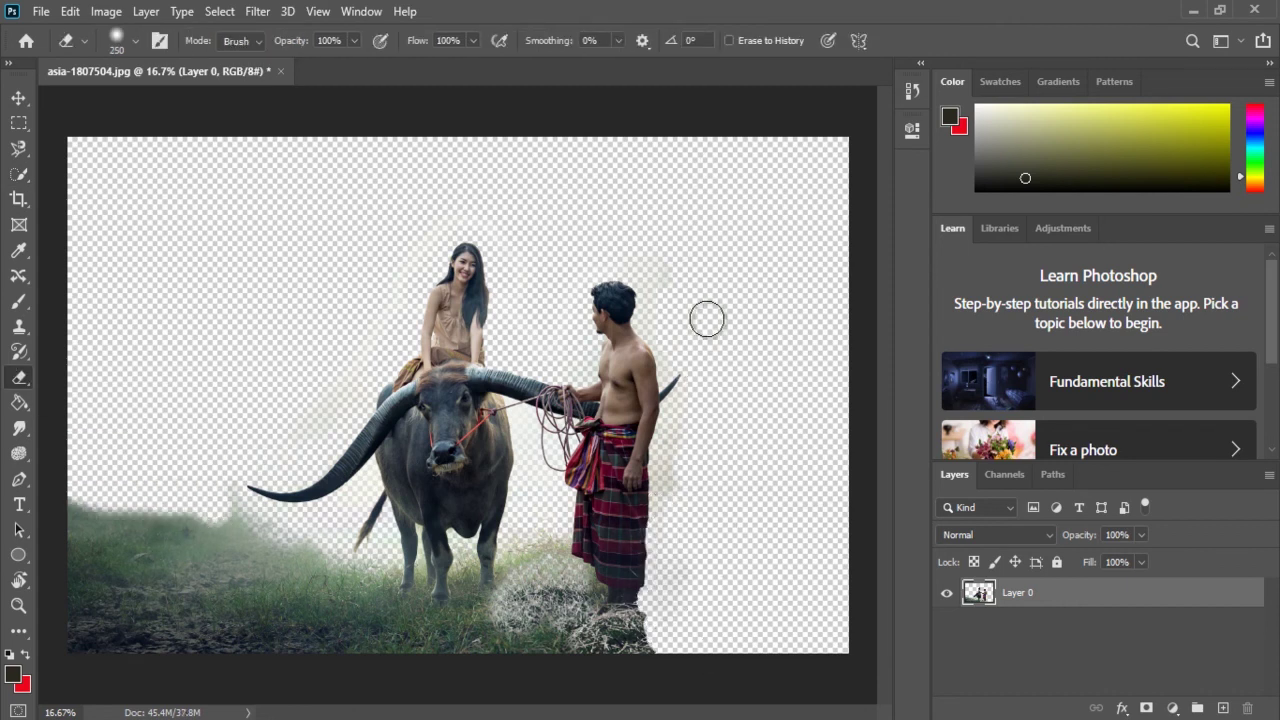
Erase the outer ground with the 250 px Eraser Tool, leaving a soft-edged grass patch under the buffalo and the man
key("v")
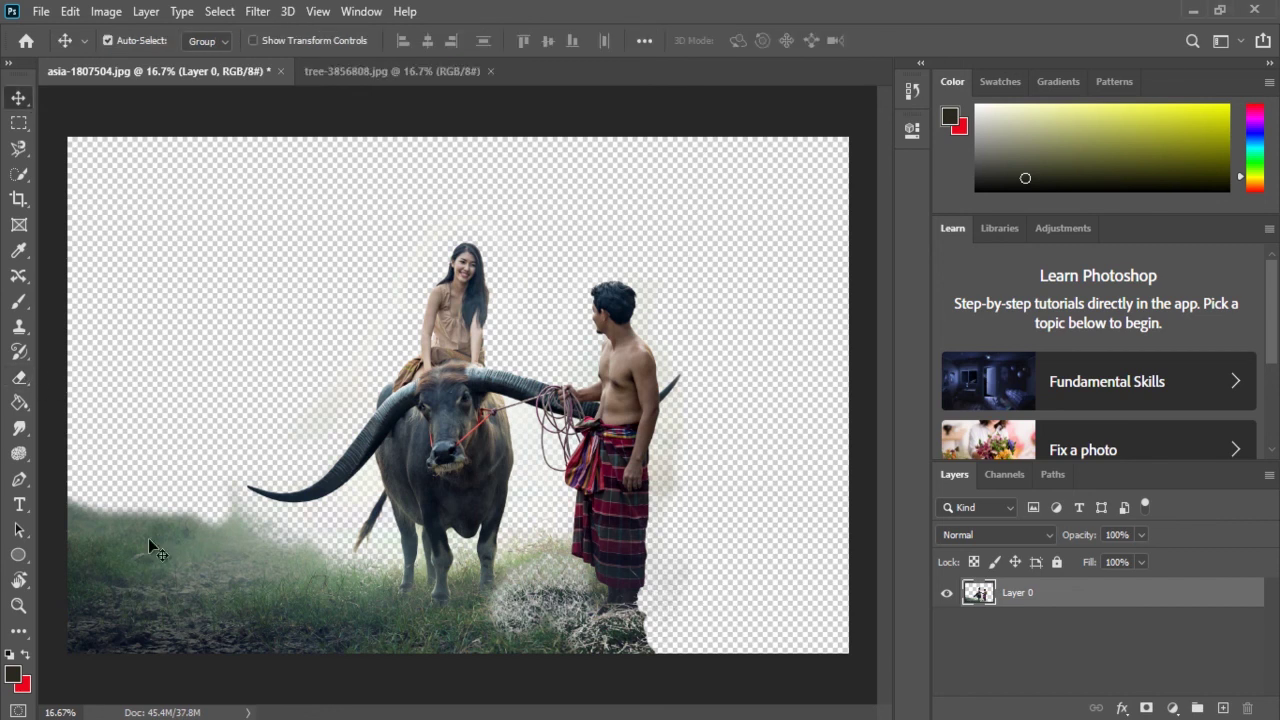
key("e")
mouse_move(114, 534)
left_mouse_down()
mouse_move(208, 533)
mouse_move(80, 502)
mouse_move(278, 542)
mouse_move(137, 558)
mouse_move(69, 648)
mouse_move(102, 627)
mouse_move(243, 626)
mouse_move(307, 553)
mouse_move(281, 647)
mouse_move(585, 665)
mouse_move(679, 638)
mouse_move(587, 663)
mouse_move(371, 665)
left_mouse_up()
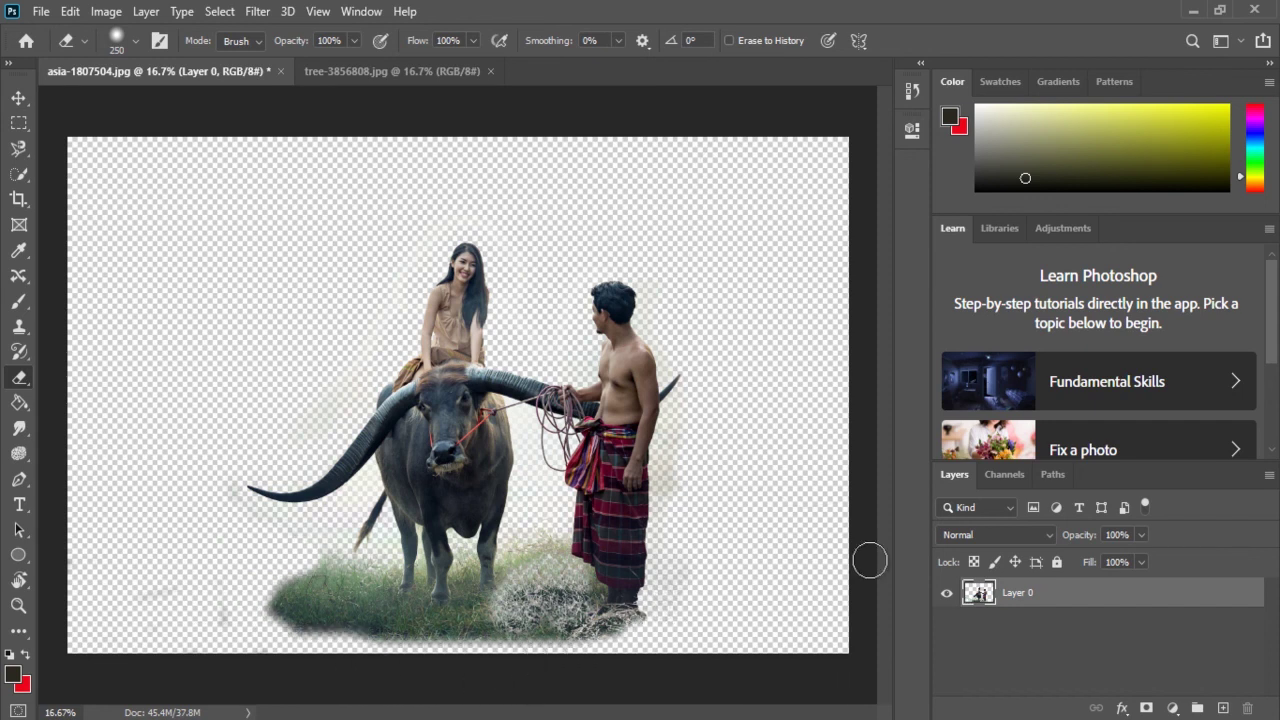
Duplicate the buffalo cut-out layer and move the copy into tree-3856808.jpg, with its grass along the image's lower edge
left_click(18, 97)
left_click_drag(470, 515, 482, 479)
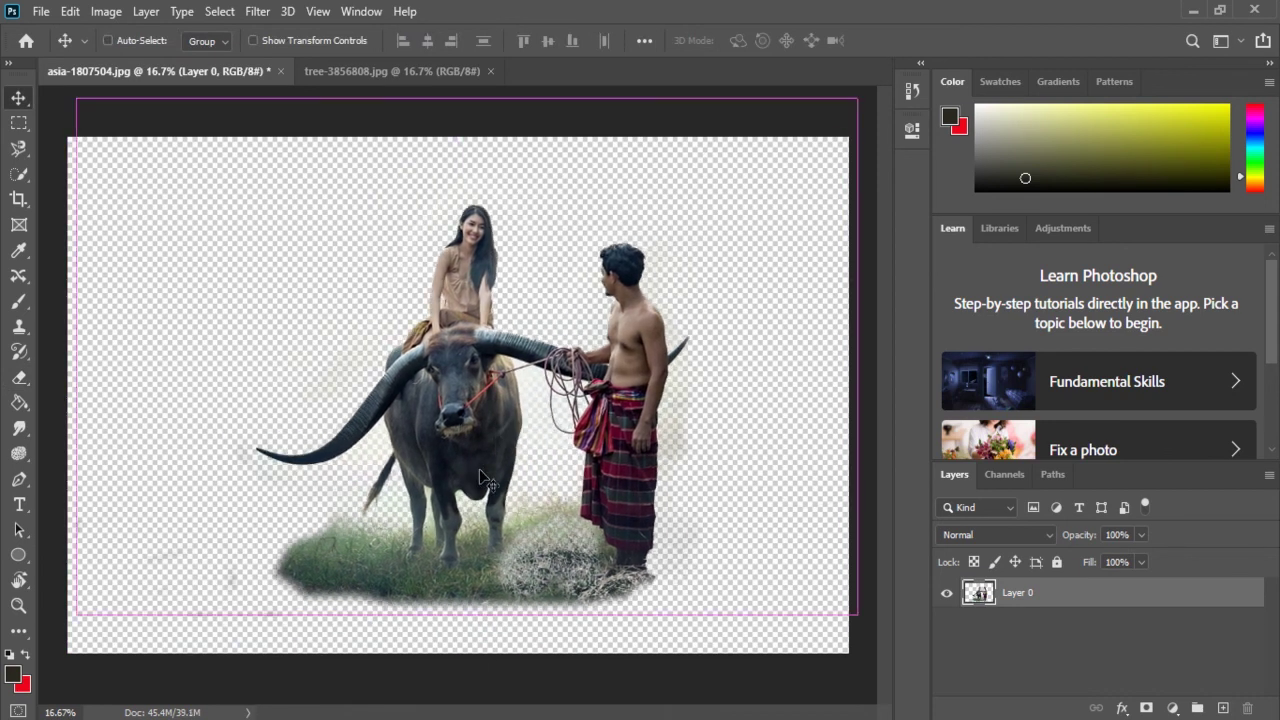
key("ctrl+j")
left_click_drag(462, 445, 532, 414)
left_click_drag(592, 513, 643, 477)
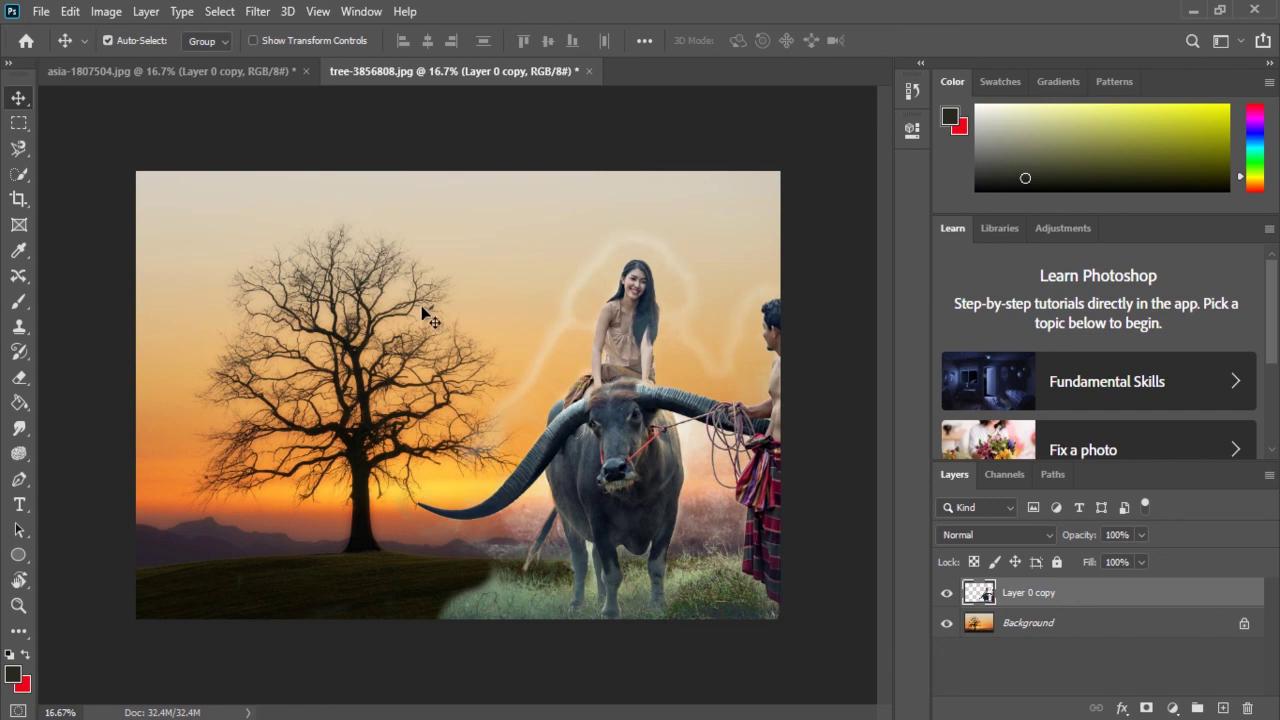
Erase the pale halos around the woman and the man with the 250 px Eraser Tool, moving the cut-out in front of the tree
left_click(20, 378)
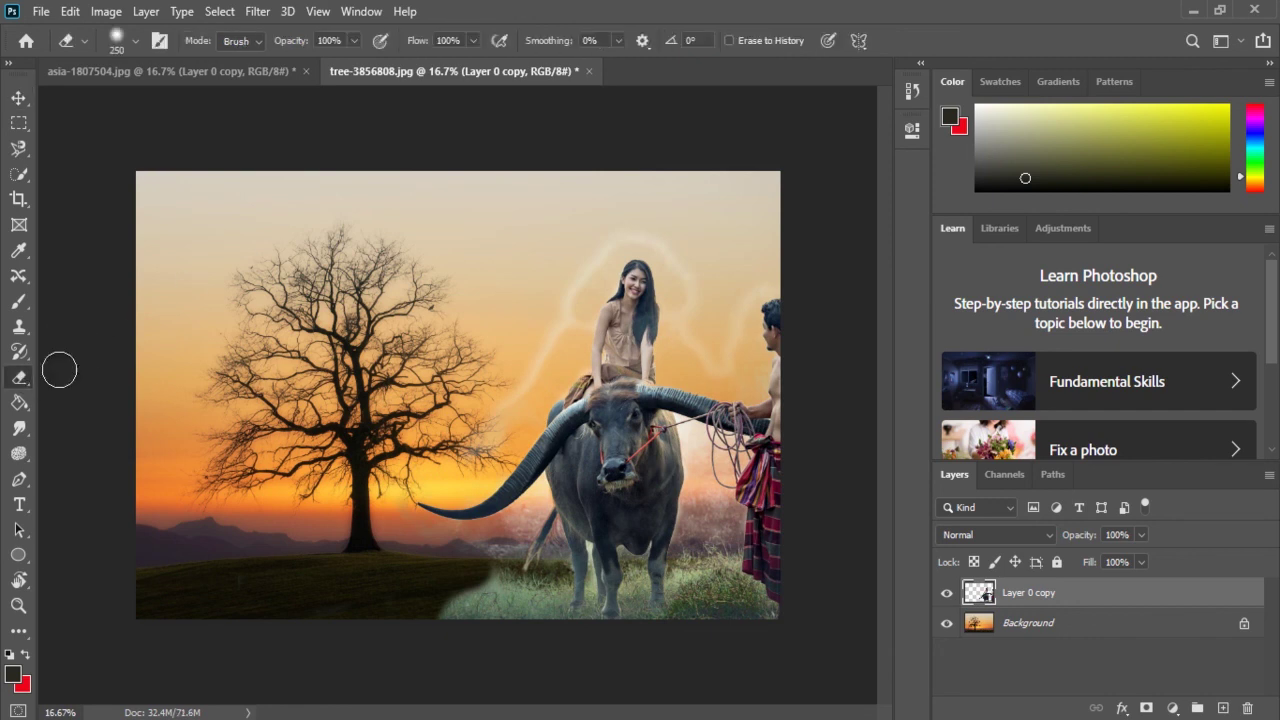
mouse_move(555, 352)
left_mouse_down()
mouse_move(575, 265)
mouse_move(599, 241)
left_mouse_up()
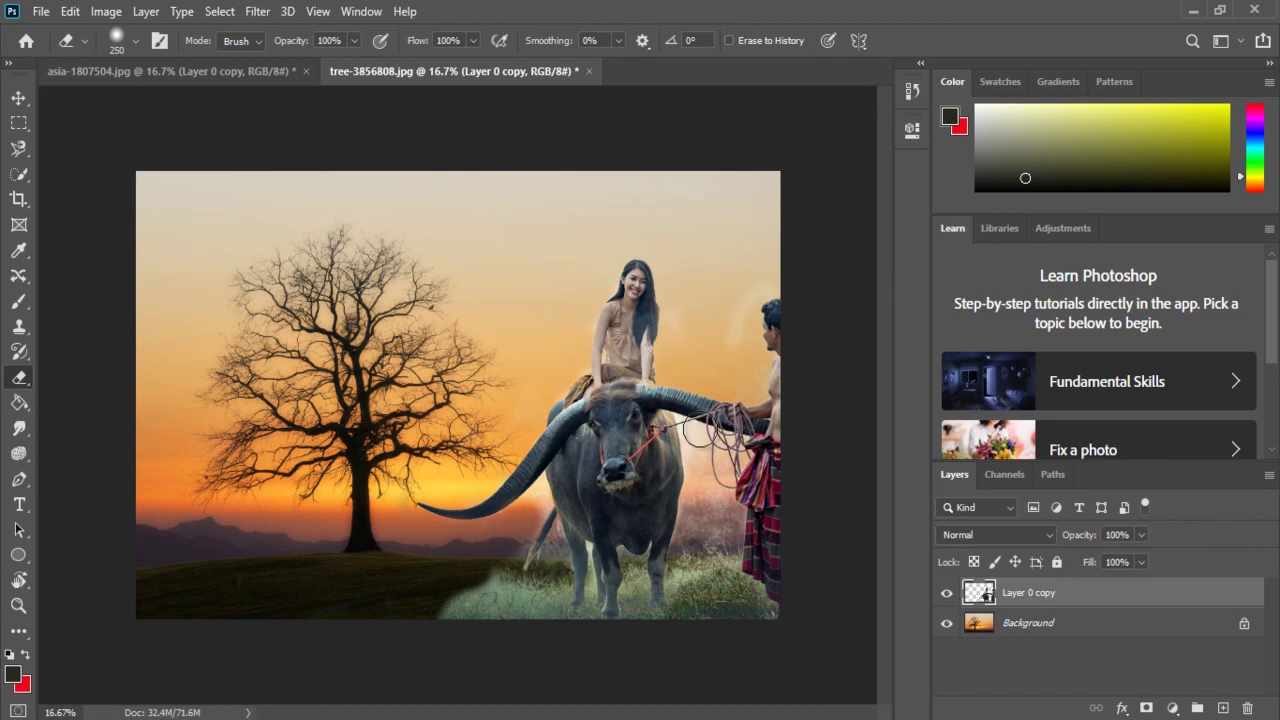
left_click(18, 97)
left_click_drag(578, 452, 377, 422)
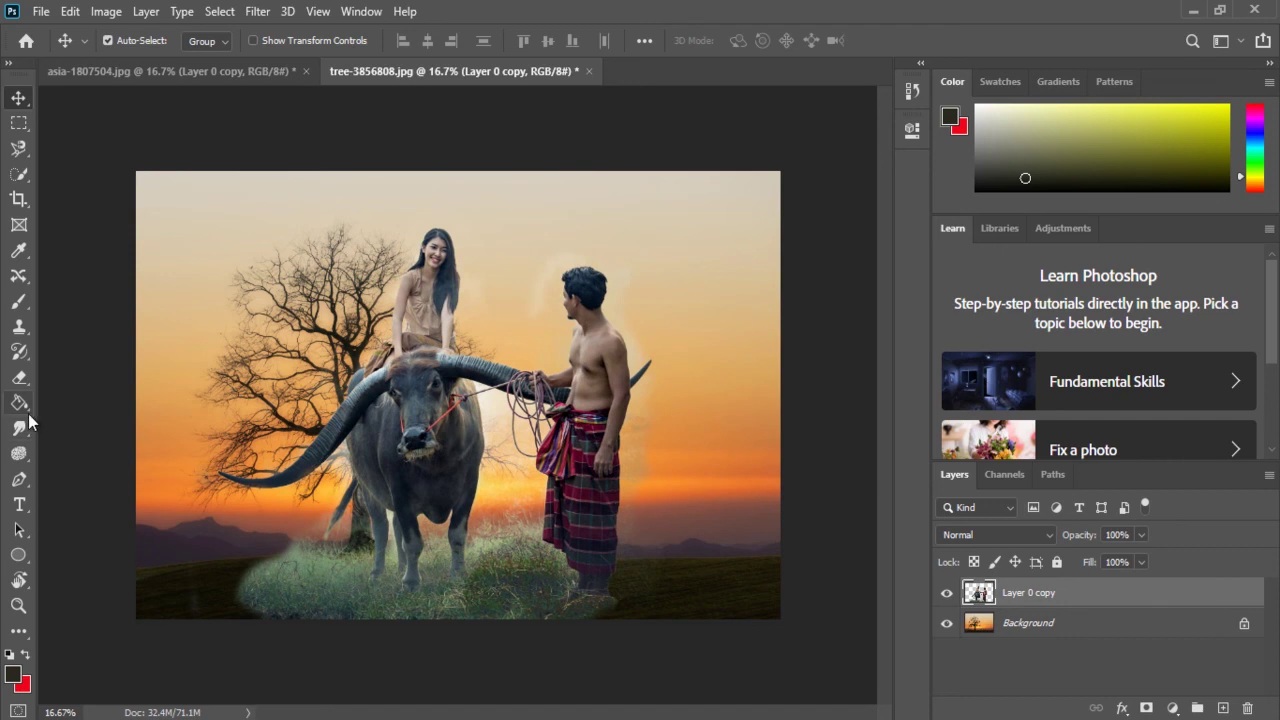
left_click(20, 380)
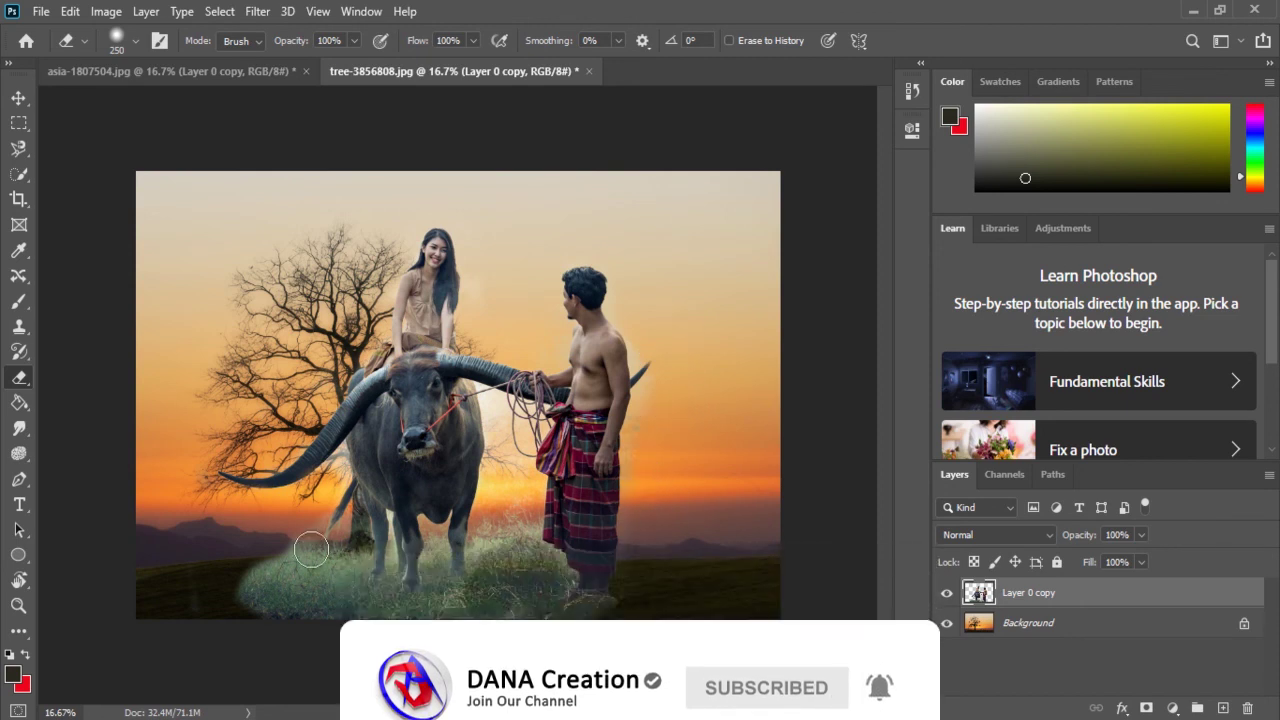
Move the cut-out away from the tree, scale it to 37.74% and place it on the dark hillside
left_click(19, 98)
mouse_move(451, 483)
left_mouse_down()
mouse_move(545, 420)
mouse_move(556, 470)
left_mouse_up()
key("ctrl+t")
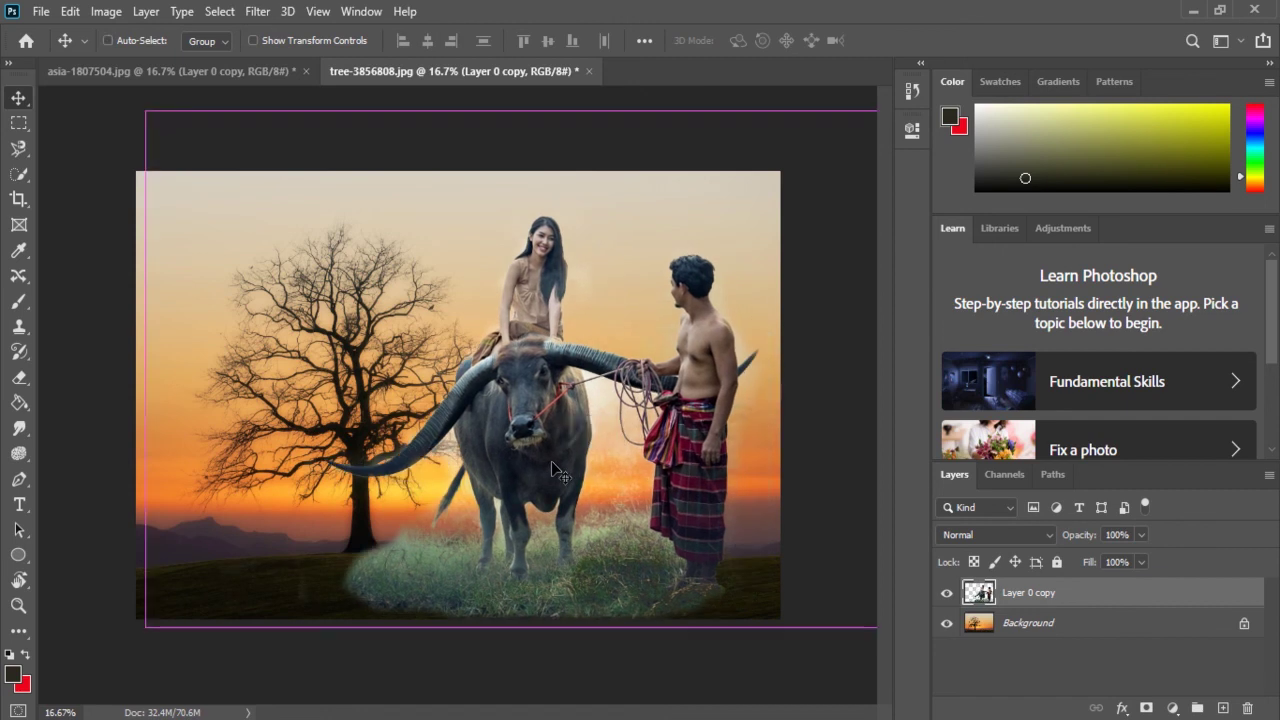
left_click_drag(160, 124, 646, 445)
left_click_drag(770, 568, 553, 520)
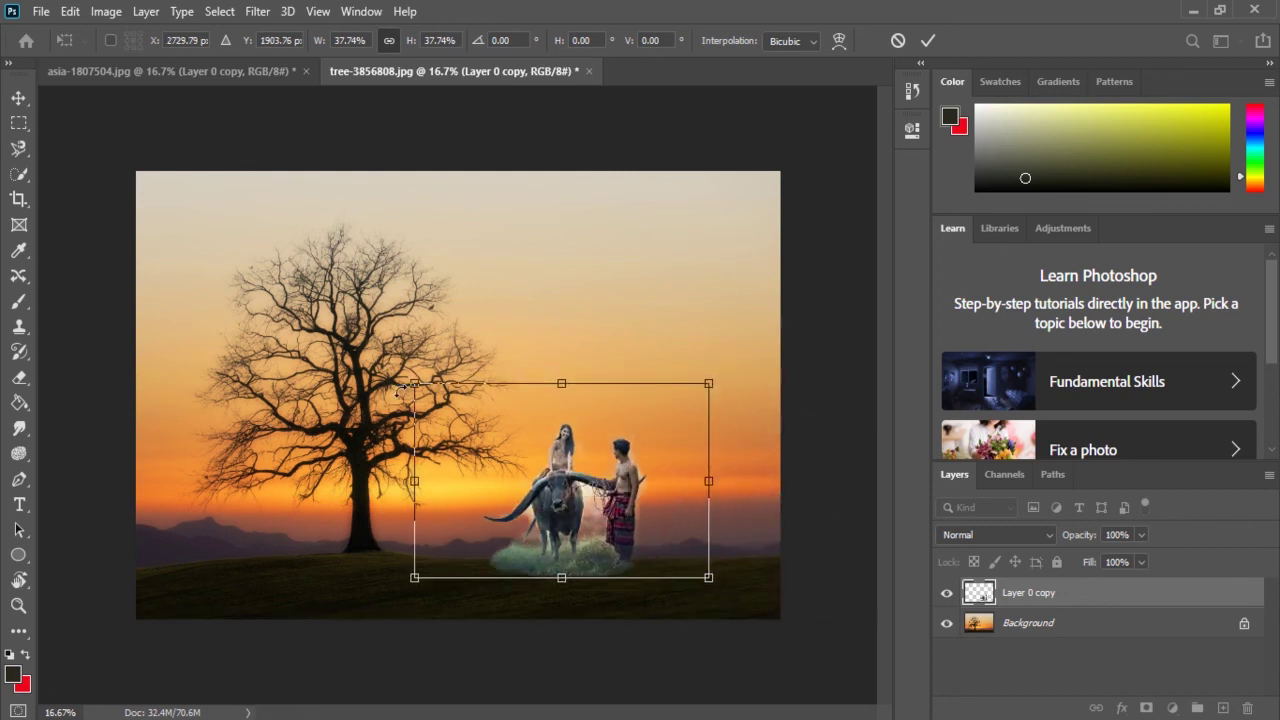
Shrink the cut-out further, place it on the hill beside the tree trunk and apply the transform
left_click_drag(415, 383, 474, 423)
left_click_drag(624, 542, 660, 550)
left_click_drag(737, 571, 654, 560)
left_click_drag(579, 532, 495, 542)
key("Return")
Try the Normal blend mode on the cut-out layer, keep Multiply, and apply an enlargement to 411.80%
left_click(1000, 535)
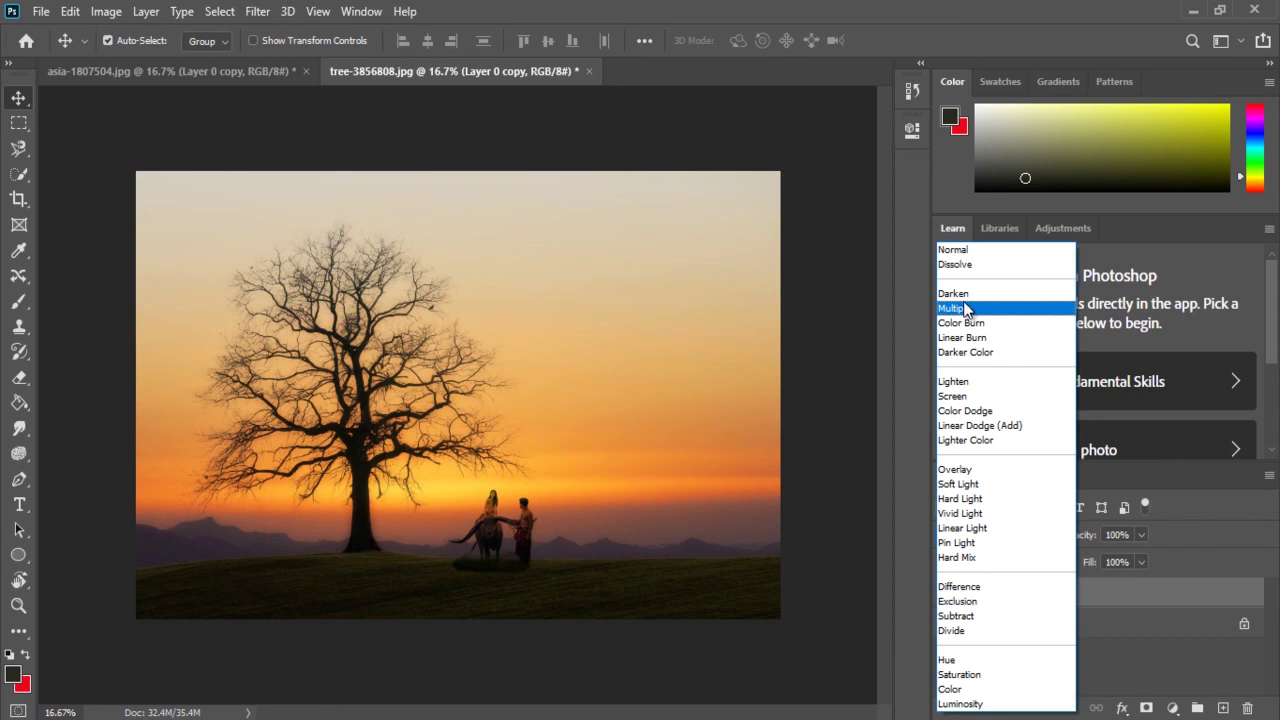
left_click(966, 251)
left_click(975, 534)
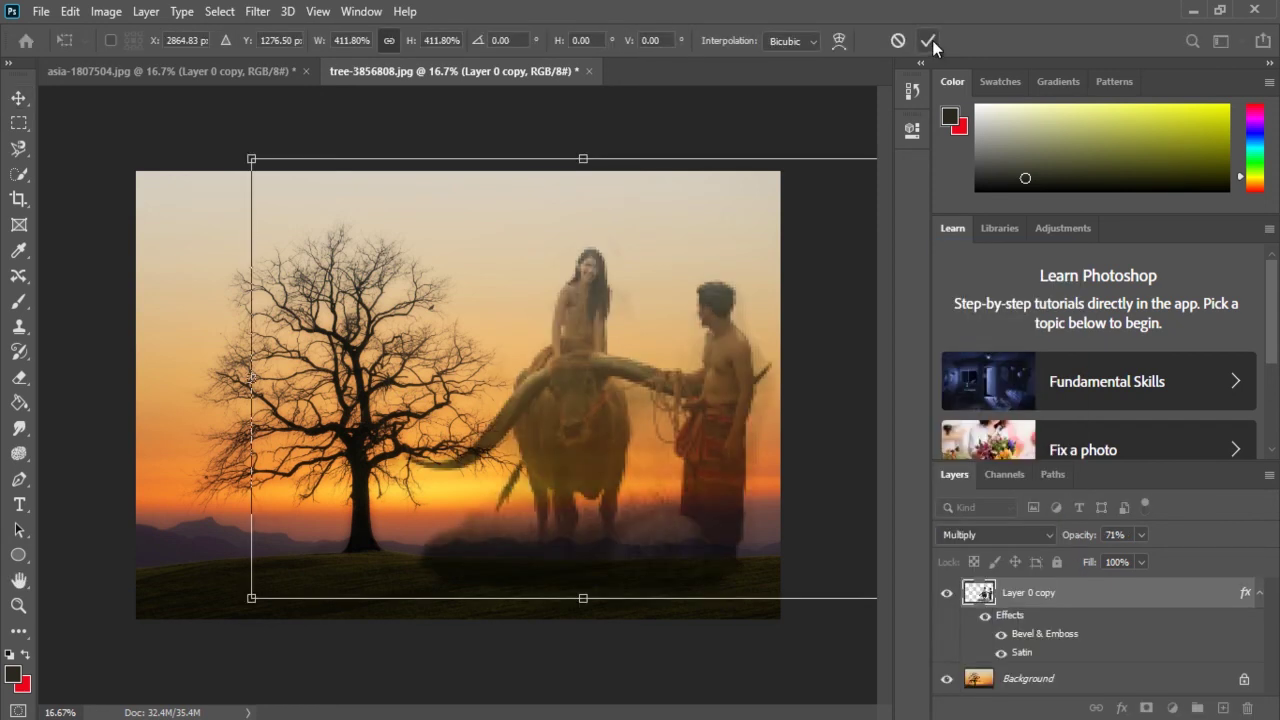
left_click(932, 40)
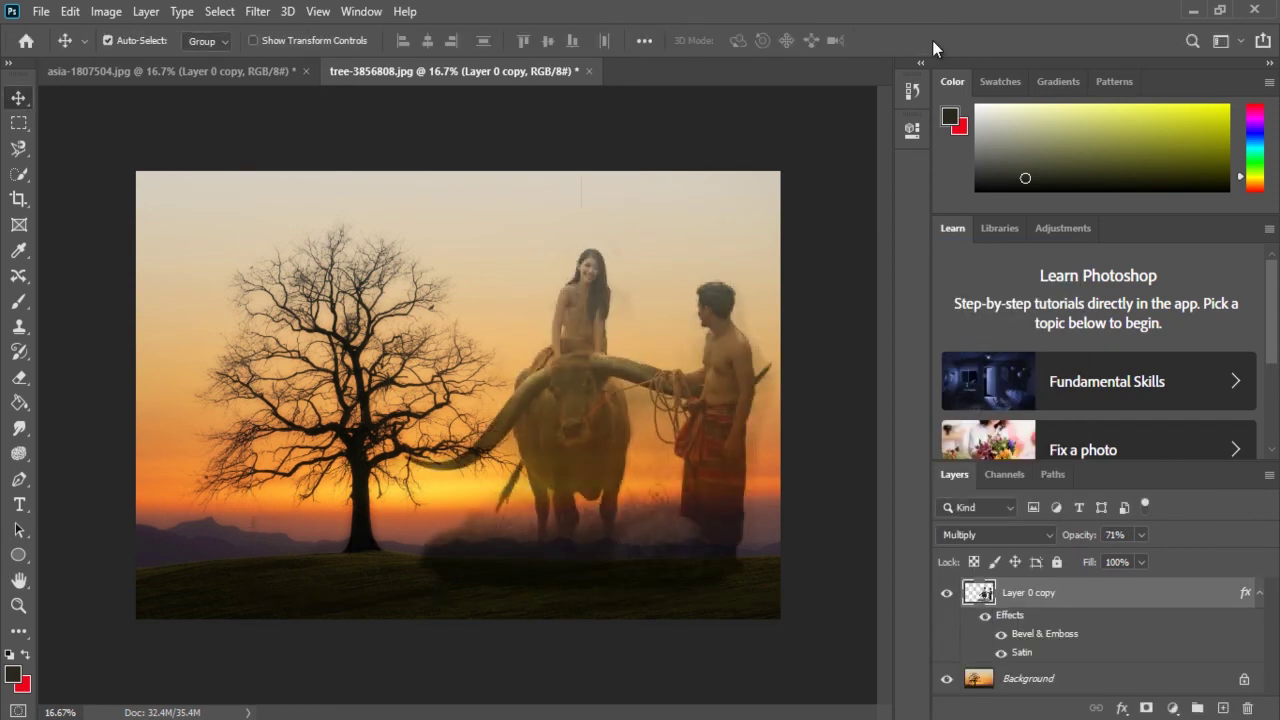